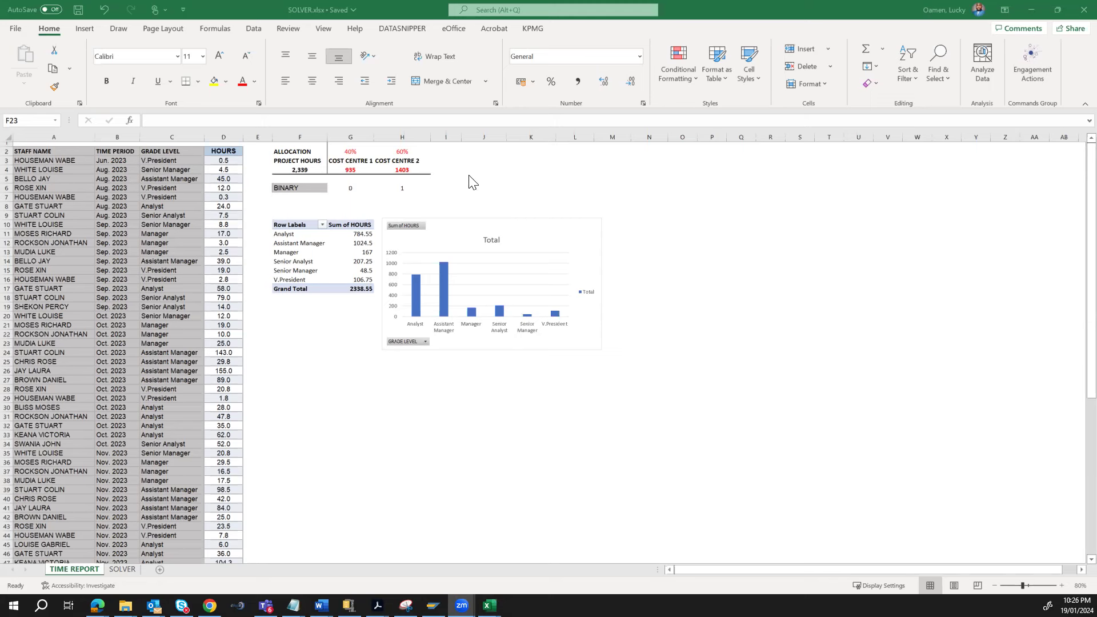
Examine the allocation percentages and allocated hours of the two cost centres on the TIME REPORT sheet.
{"action": "left_click", "coordinate": [355, 156]}
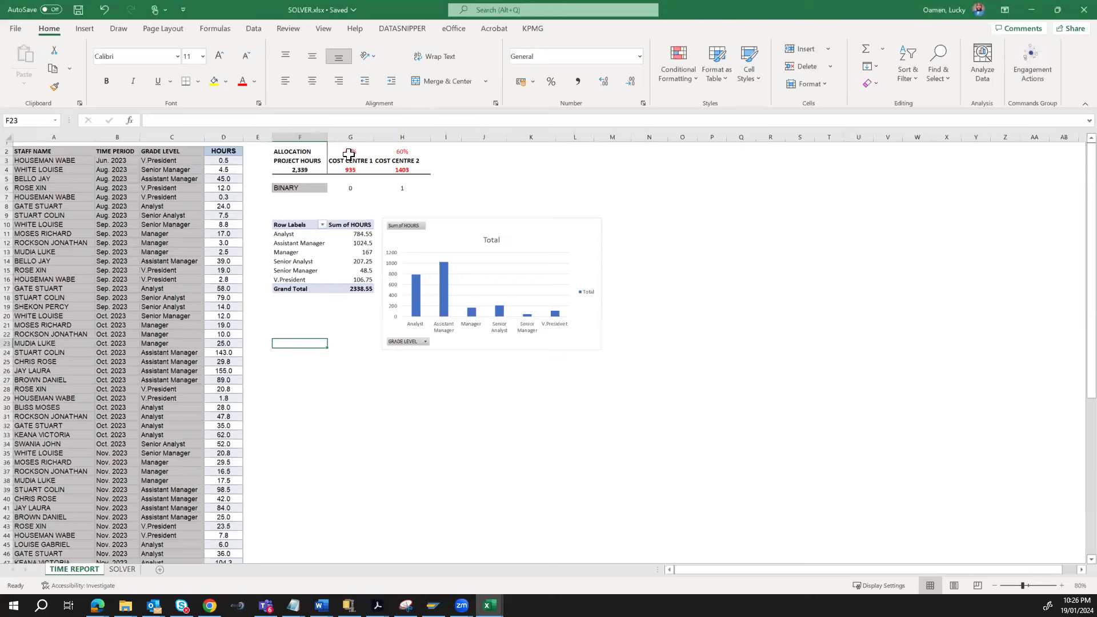
{"action": "left_click", "coordinate": [396, 151]}
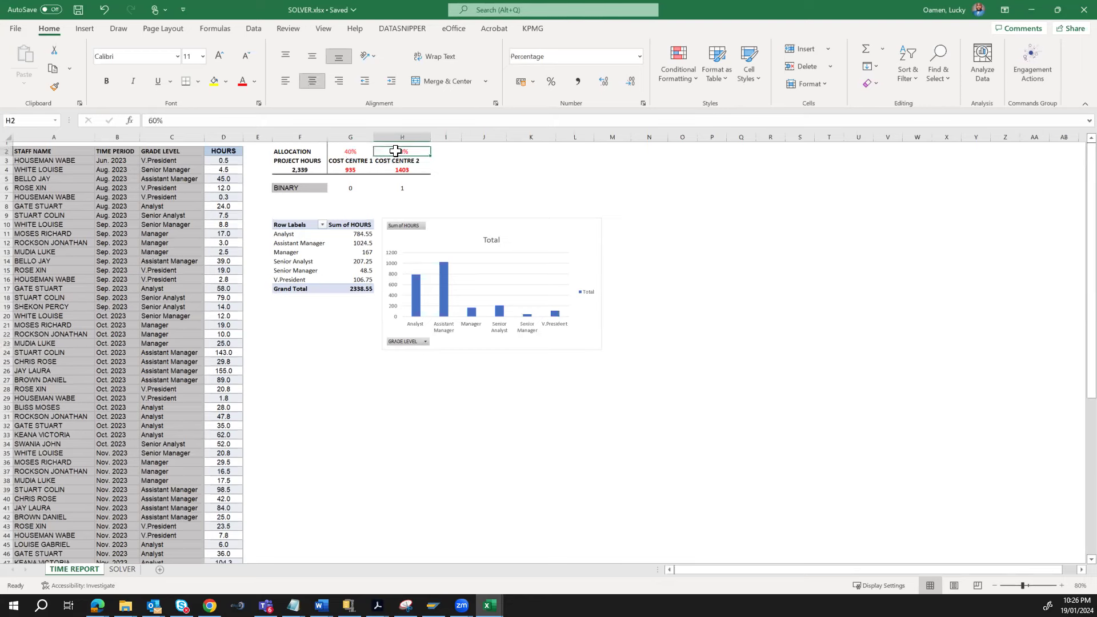
{"action": "left_click", "coordinate": [875, 2]}
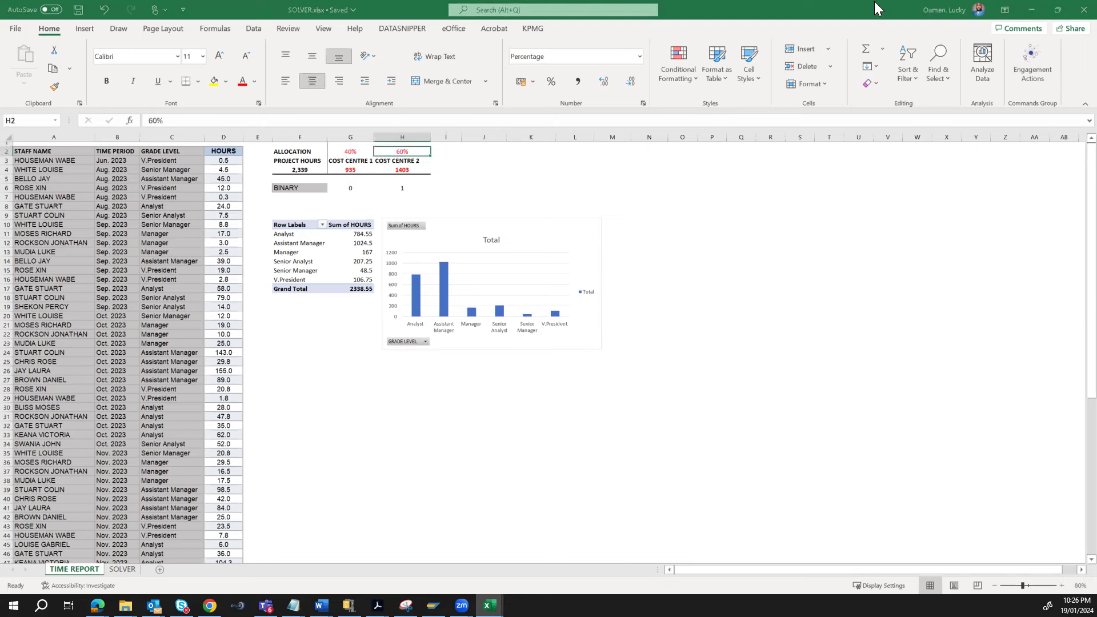
{"action": "left_click", "coordinate": [591, 170]}
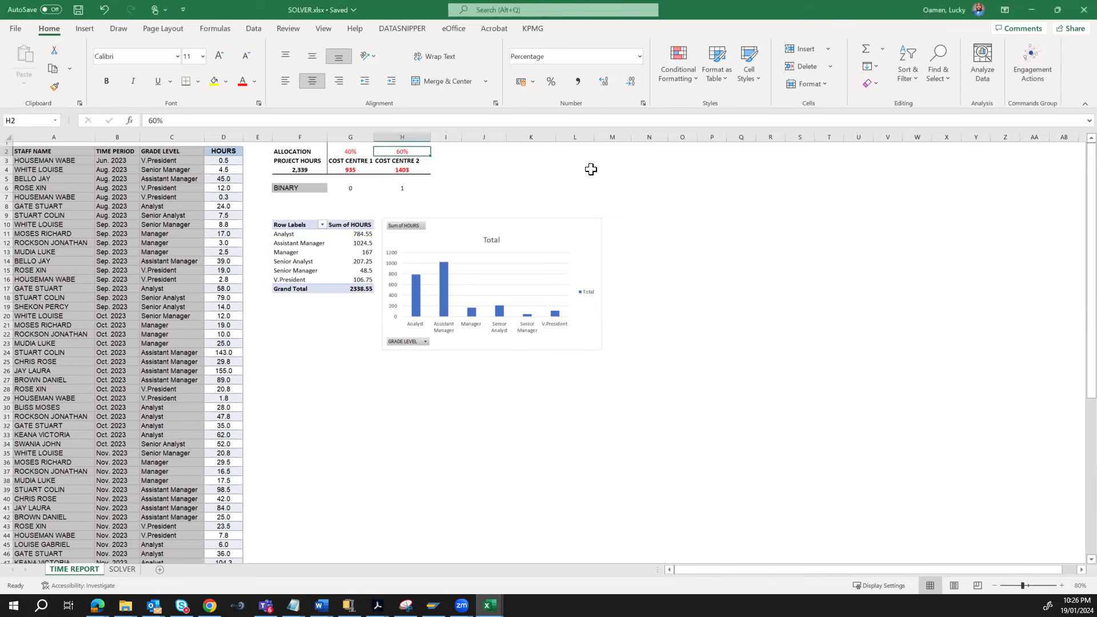
{"action": "left_click", "coordinate": [359, 172]}
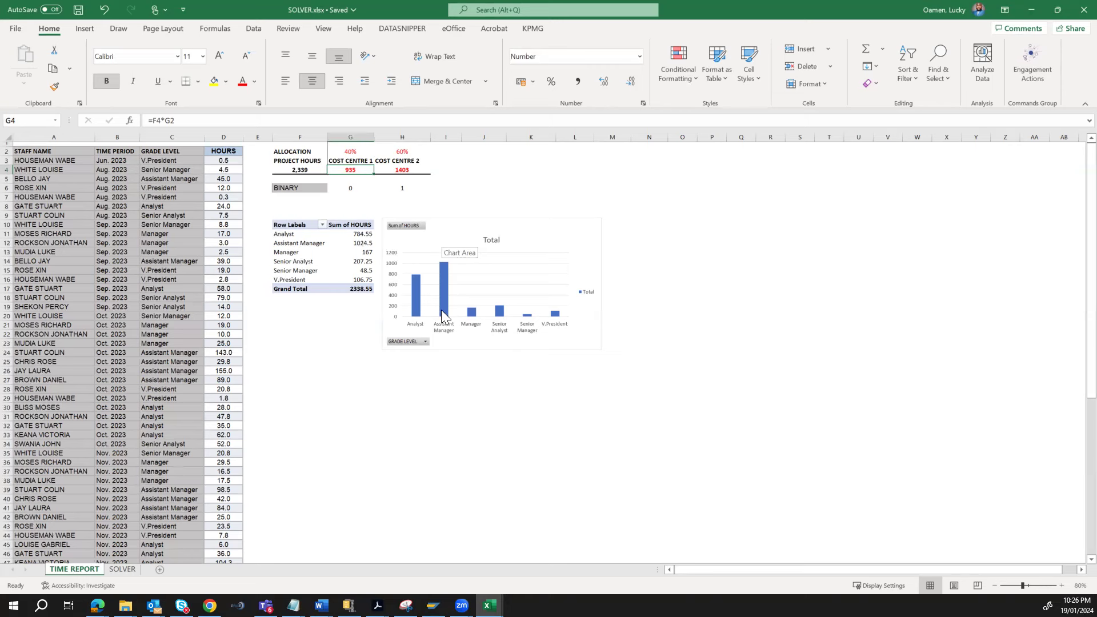
Open the SOLVER sheet and examine the staff, time period, grade, hours, multiplier and product columns.
{"action": "left_click", "coordinate": [122, 570]}
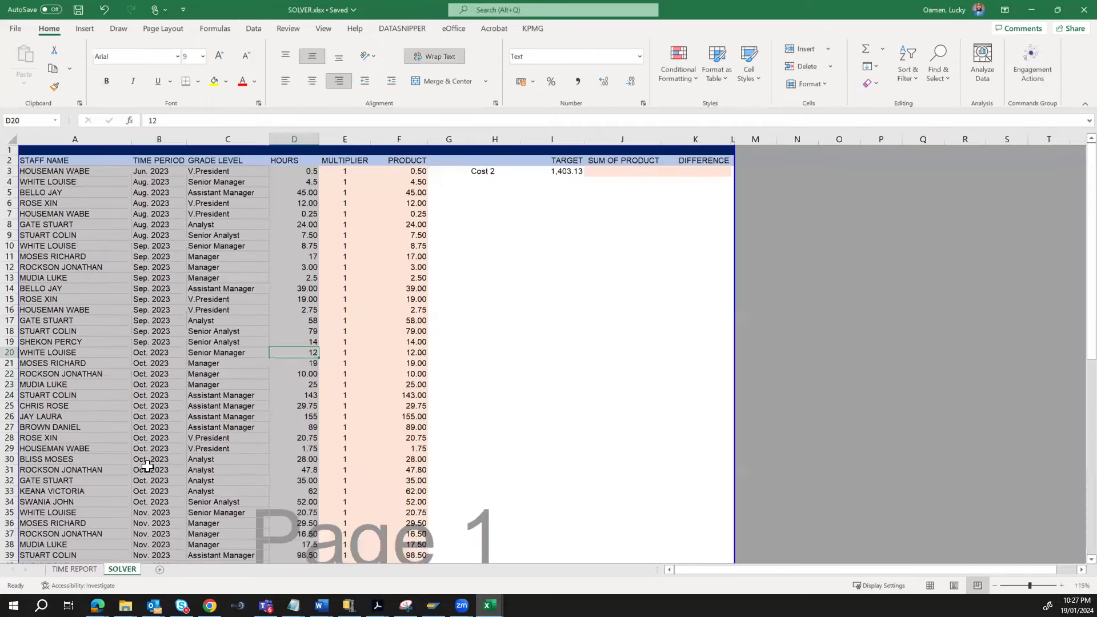
{"action": "left_click", "coordinate": [345, 172]}
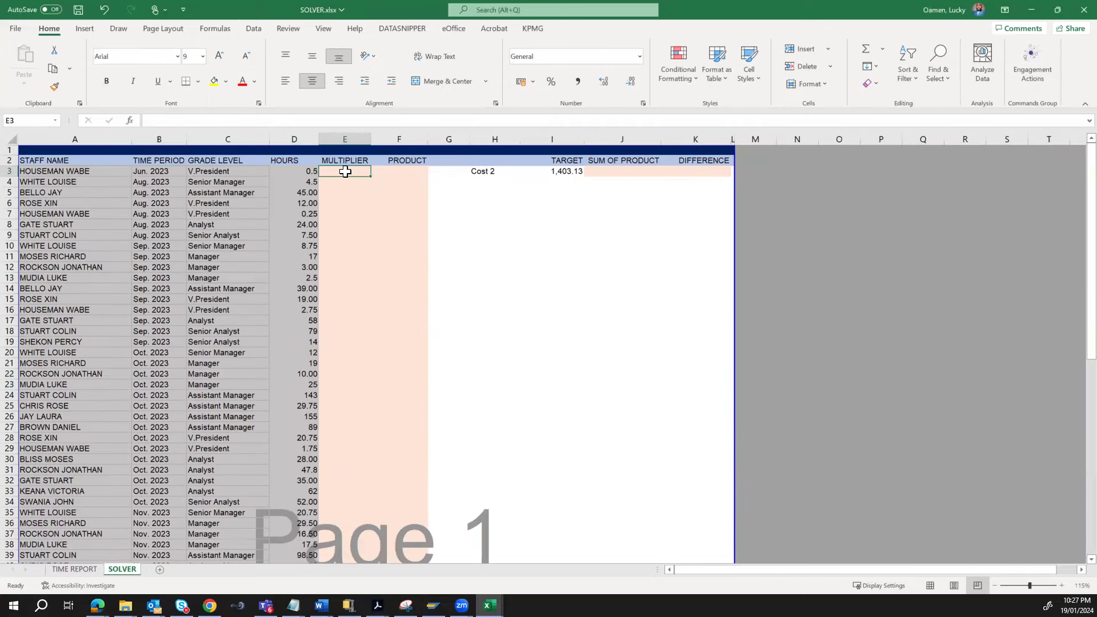
{"action": "key", "text": "Left"}
{"action": "key", "text": "Left"}
{"action": "key", "text": "Left"}
{"action": "key", "text": "Left"}
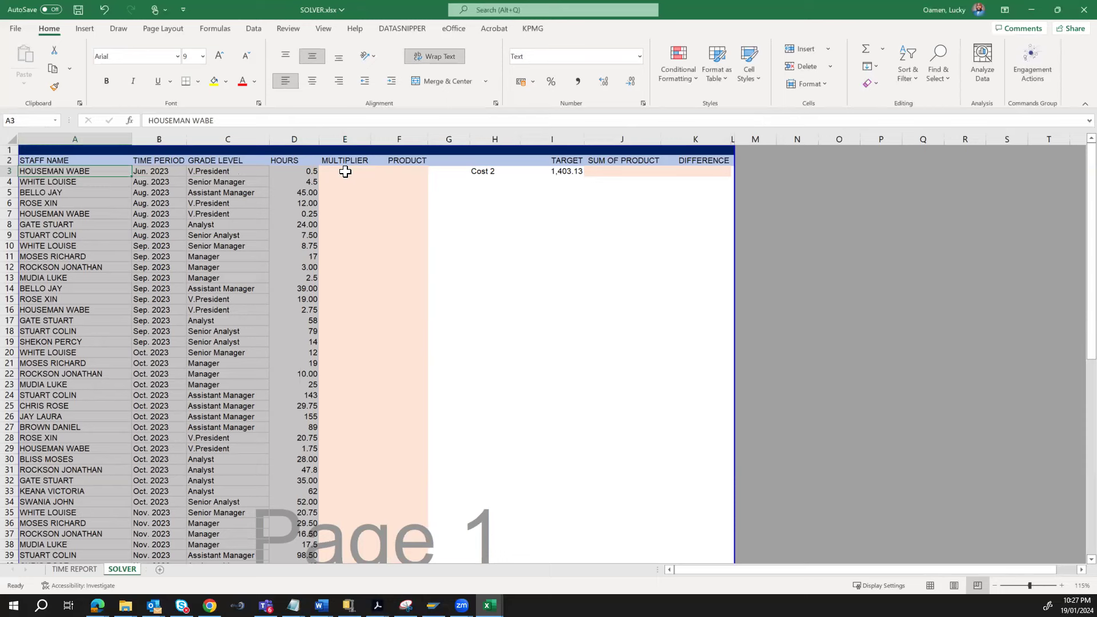
{"action": "key", "text": "Right"}
{"action": "key", "text": "Right"}
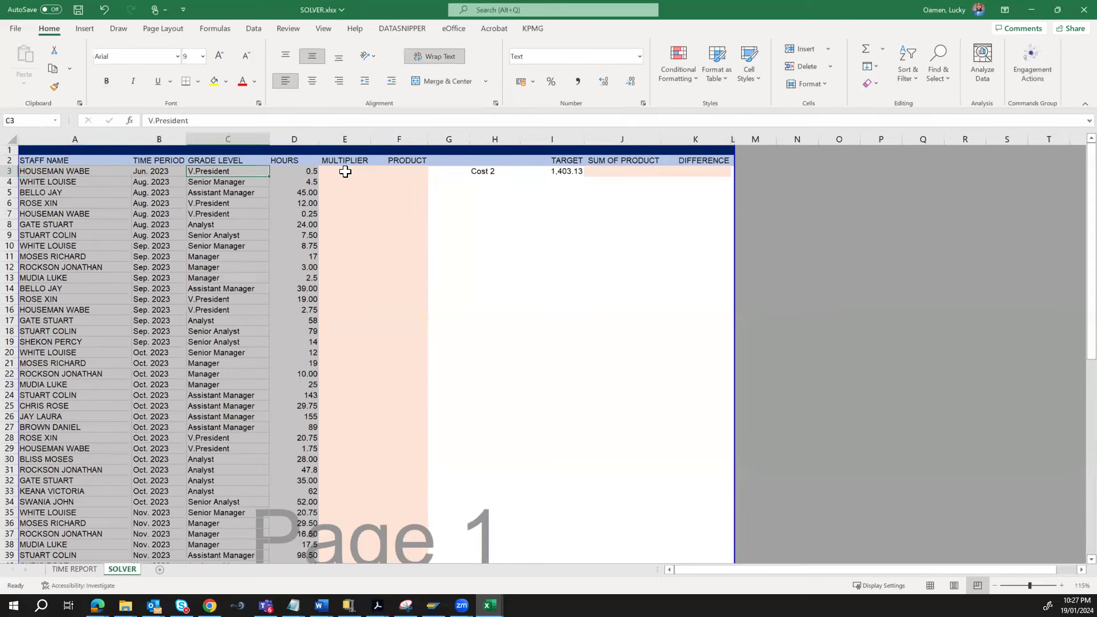
{"action": "key", "text": "Right"}
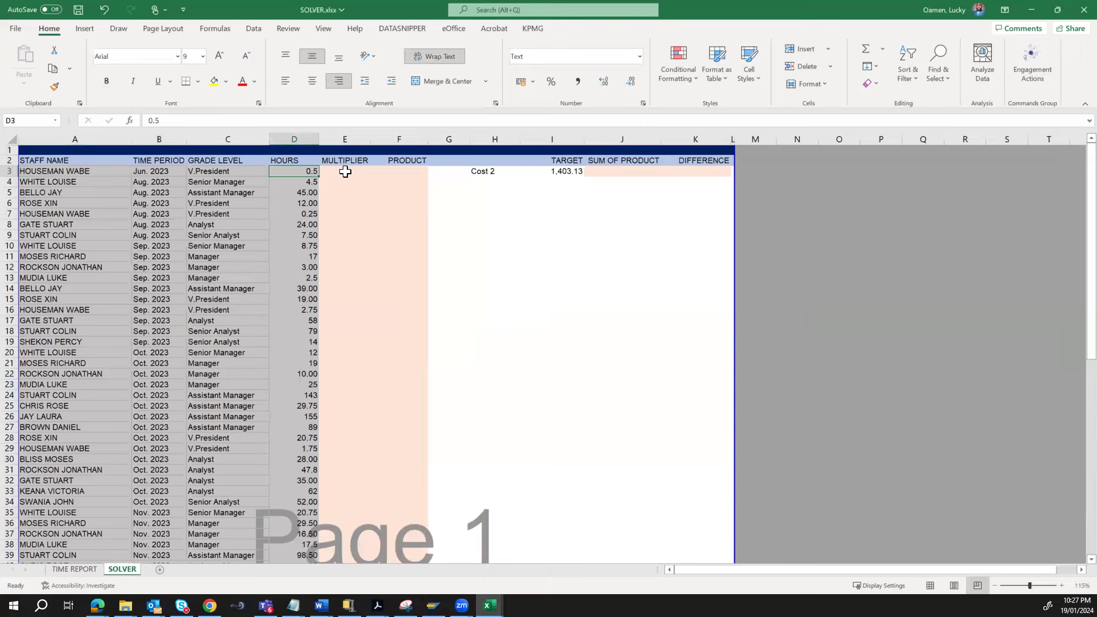
{"action": "key", "text": "Right"}
{"action": "key", "text": "Right"}
{"action": "key", "text": "Up"}
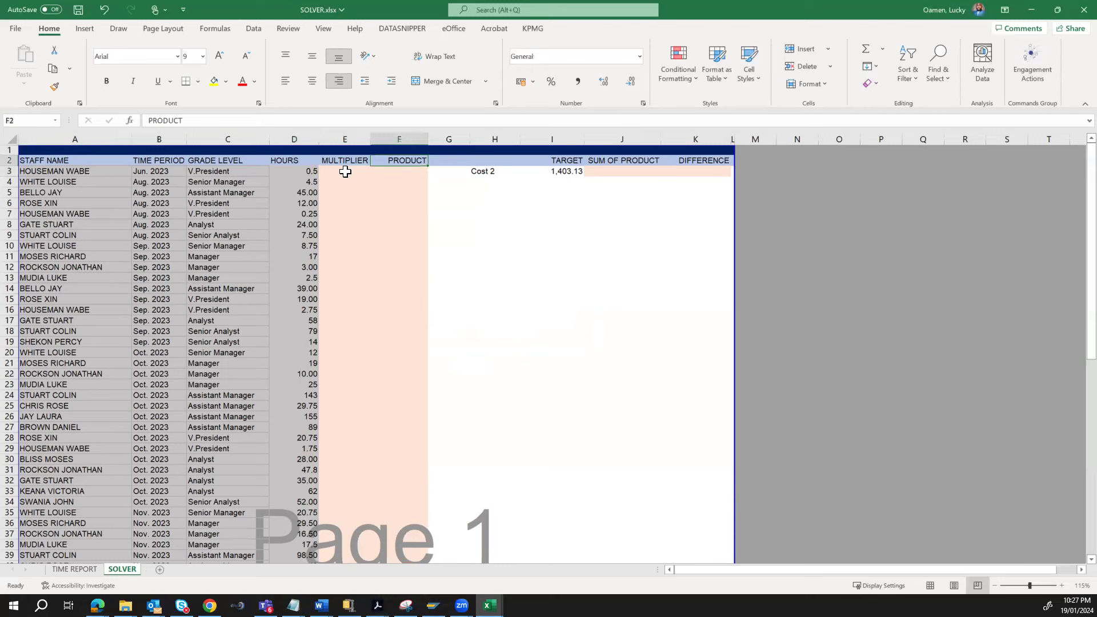
Enter 1 in the first MULTIPLIER cell, E3, and fill it down through E74.
{"action": "key", "text": "Left"}
{"action": "key", "text": "Down"}
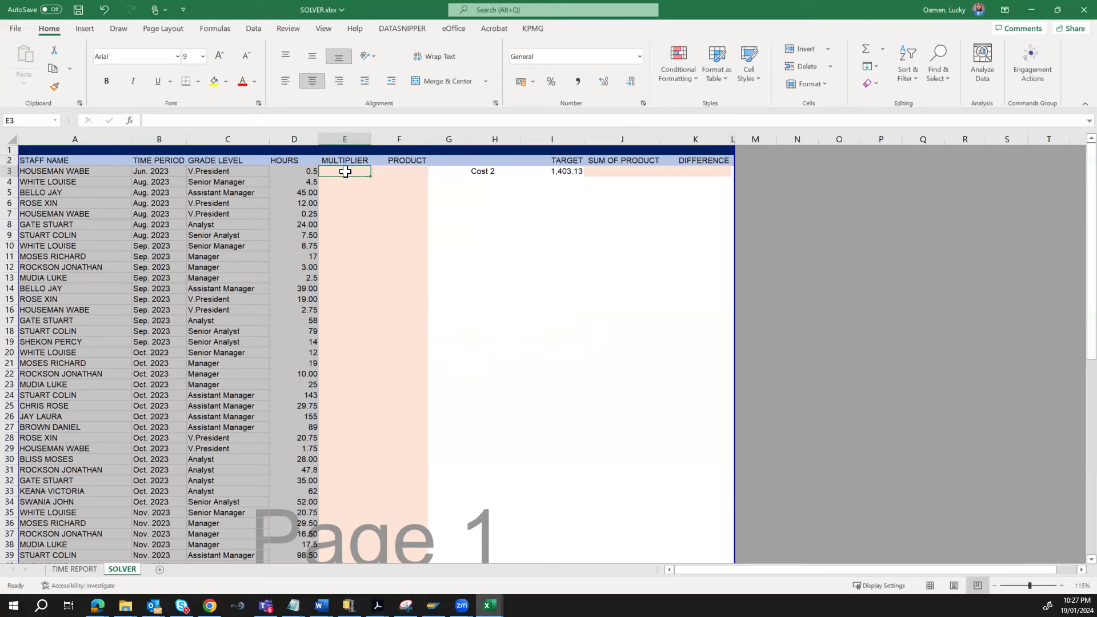
{"action": "type", "text": "1"}
{"action": "key", "text": "ctrl+Return"}
{"action": "left_click_drag", "start_coordinate": [367, 174], "coordinate": [337, 506]}
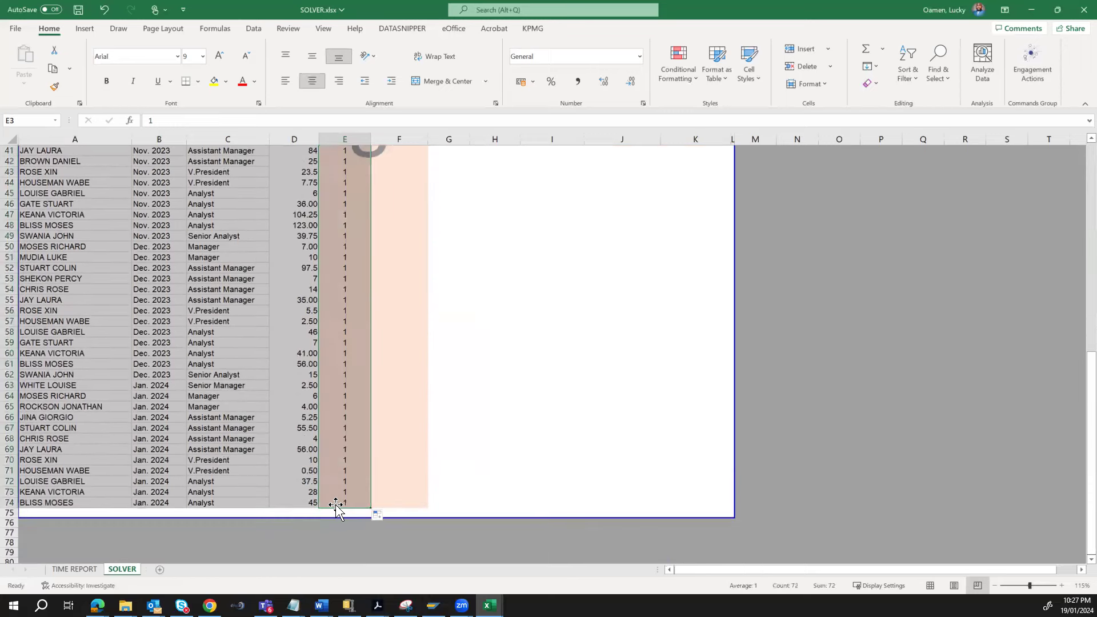
{"action": "scroll", "coordinate": [354, 432], "scroll_direction": "up", "scroll_amount": 13}
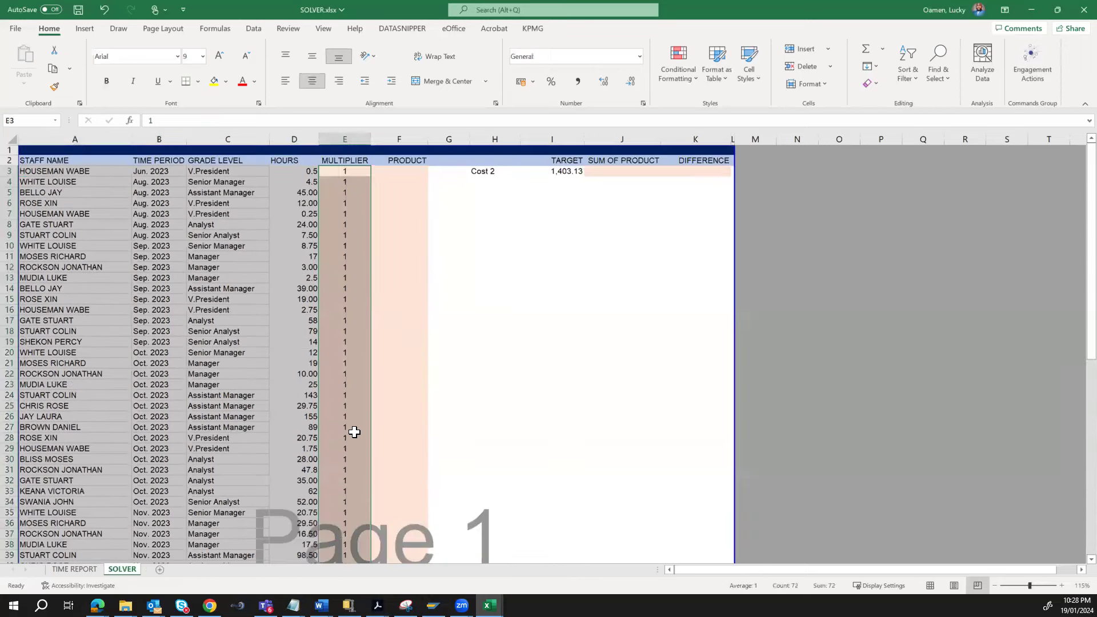
Calculate PRODUCT in F3 as =D3*E3 and fill the formula down to the last staff row.
{"action": "left_click", "coordinate": [402, 173]}
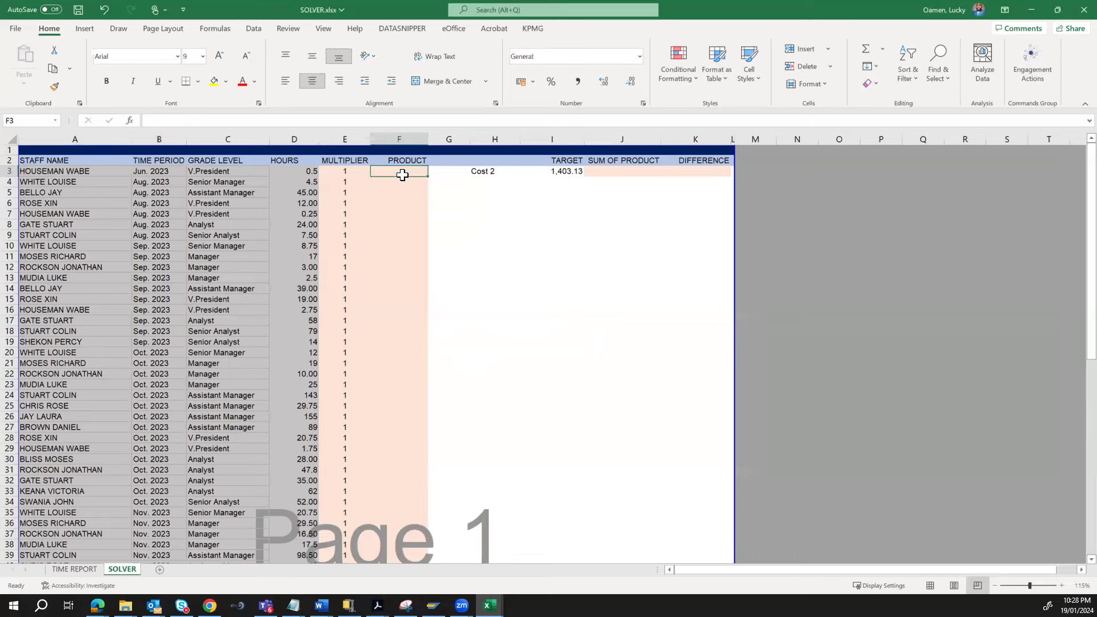
{"action": "type", "text": "="}
{"action": "key", "text": "Left"}
{"action": "key", "text": "Left"}
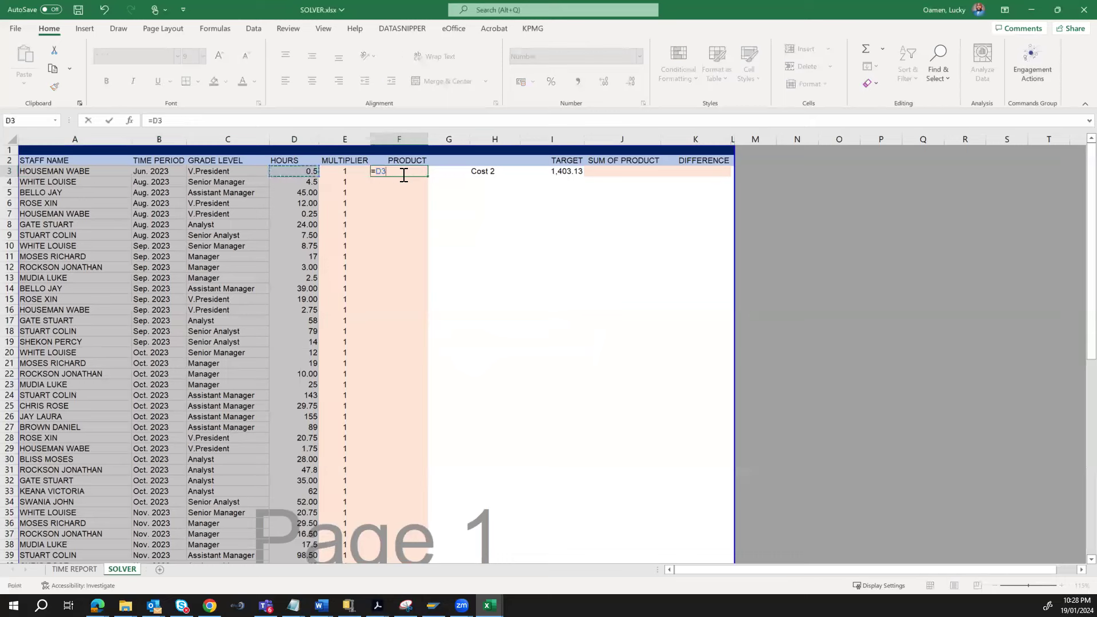
{"action": "type", "text": "*"}
{"action": "key", "text": "Left"}
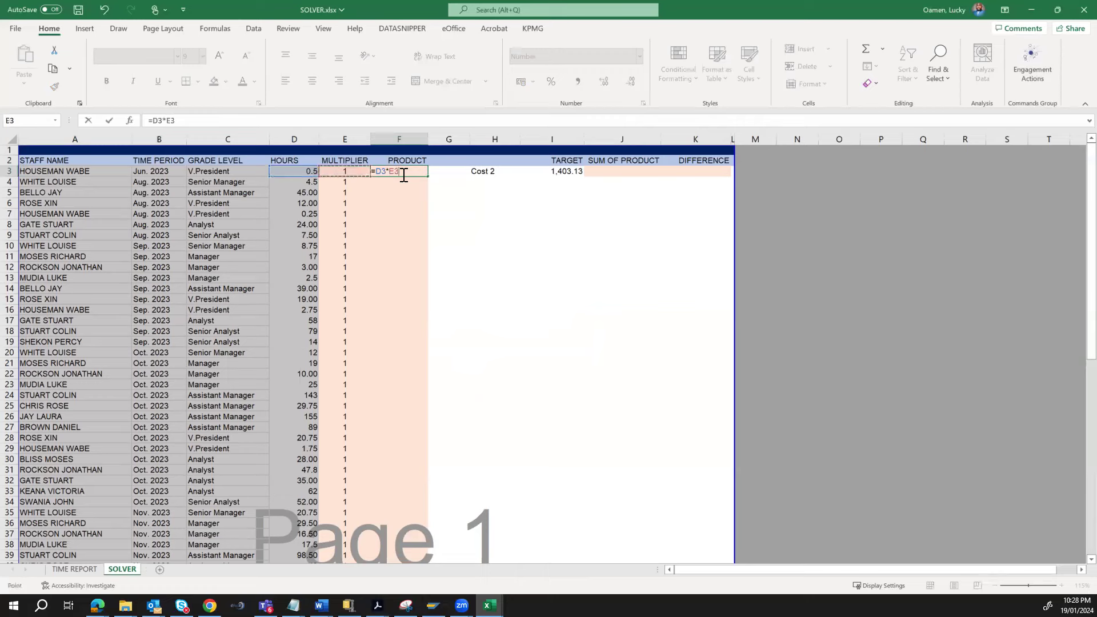
{"action": "key", "text": "Return"}
{"action": "key", "text": "Up"}
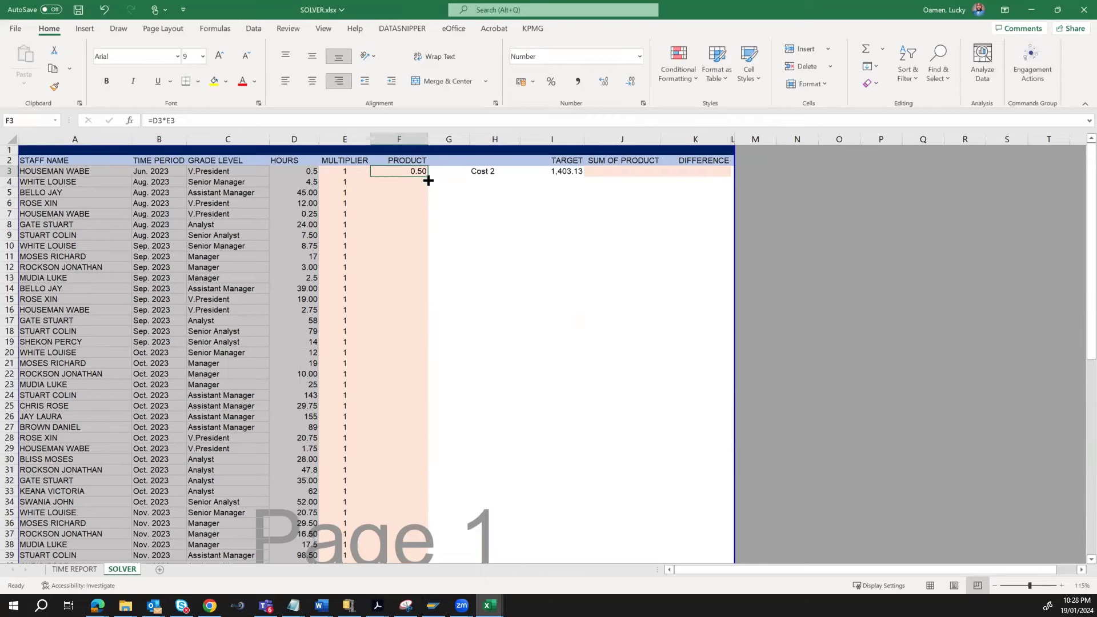
{"action": "left_click_drag", "start_coordinate": [429, 176], "coordinate": [396, 528]}
{"action": "scroll", "coordinate": [414, 389], "scroll_direction": "up", "scroll_amount": 13}
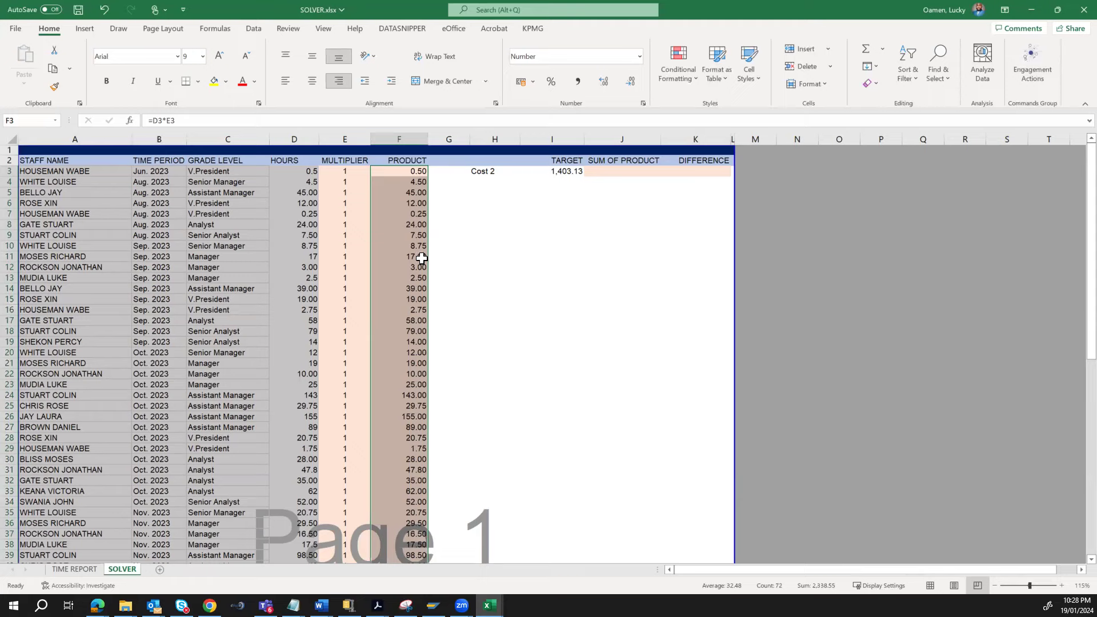
Compare the total hours and the cost centre 2 hours on the TIME REPORT sheet with the SOLVER sheet's target cell.
{"action": "left_click", "coordinate": [84, 573]}
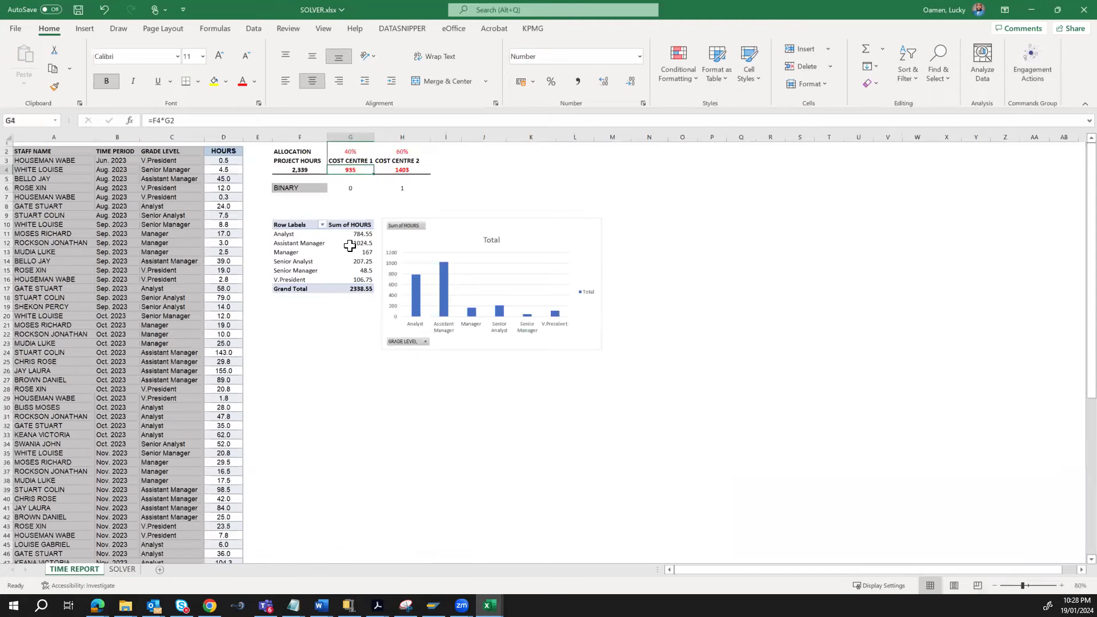
{"action": "left_click", "coordinate": [130, 567]}
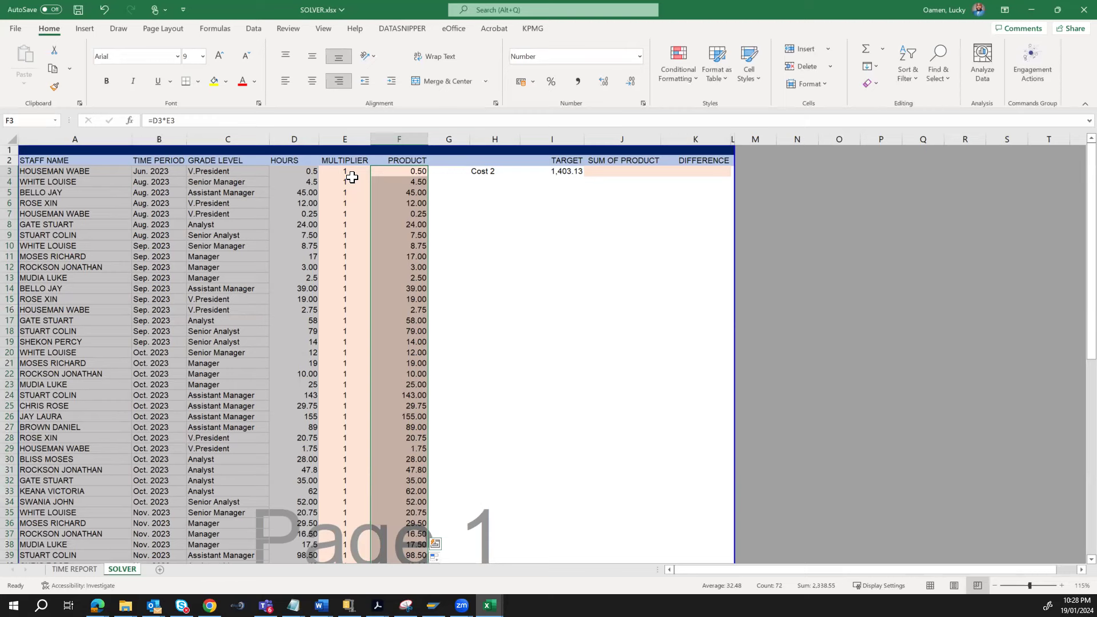
{"action": "left_click", "coordinate": [75, 570]}
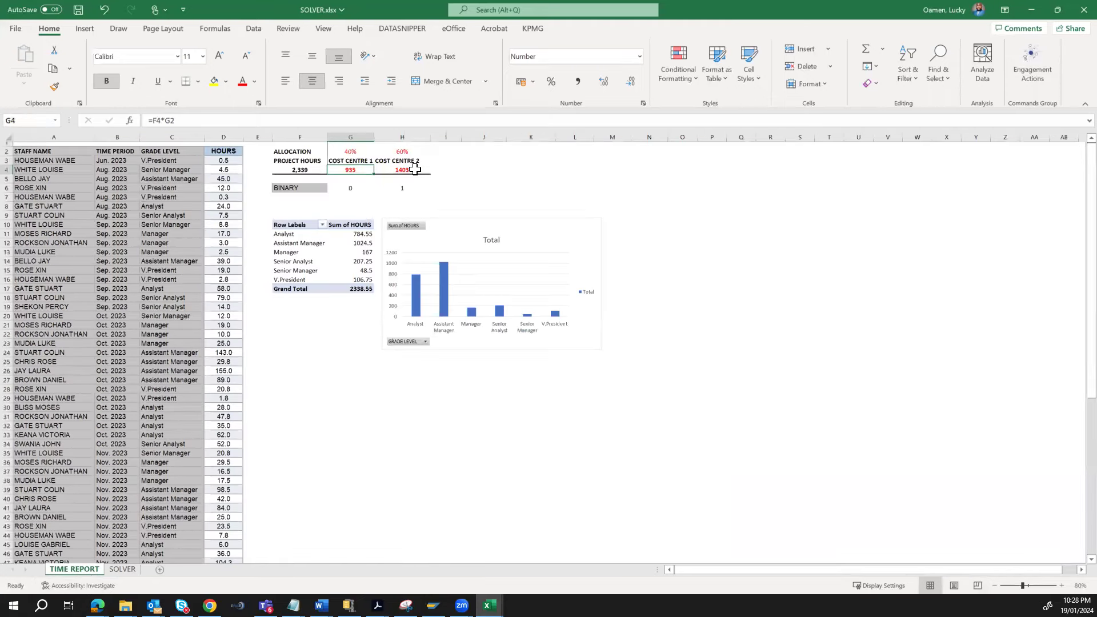
{"action": "left_click", "coordinate": [122, 569]}
{"action": "left_click", "coordinate": [560, 171]}
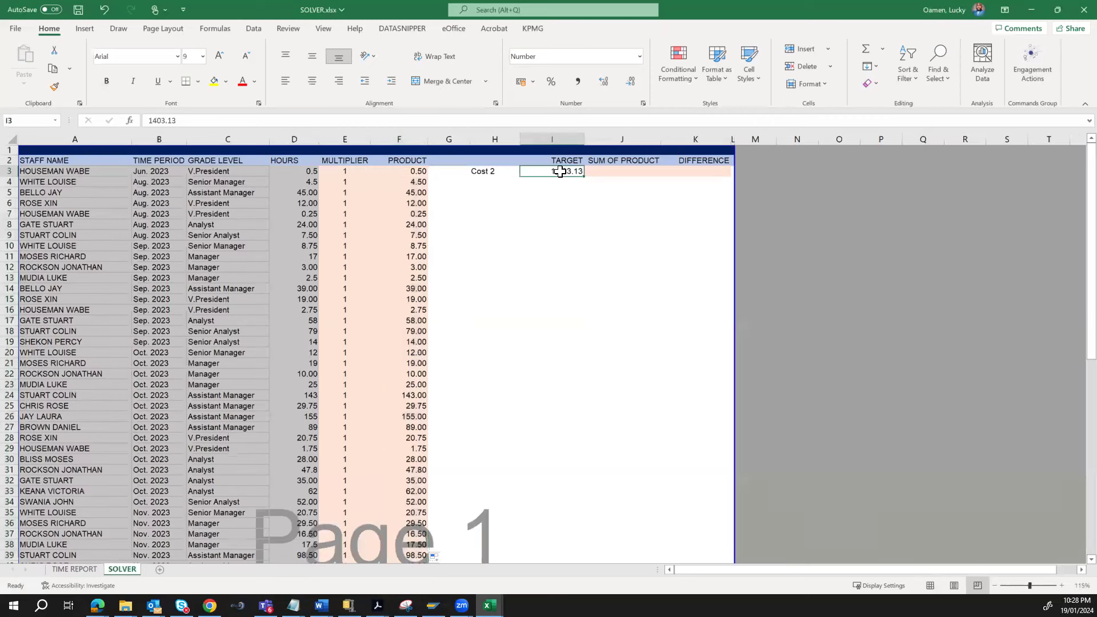
Calculate the SUM OF PRODUCT in J3 with =SUM(F3:F74).
{"action": "left_click", "coordinate": [631, 171]}
{"action": "type", "text": "="}
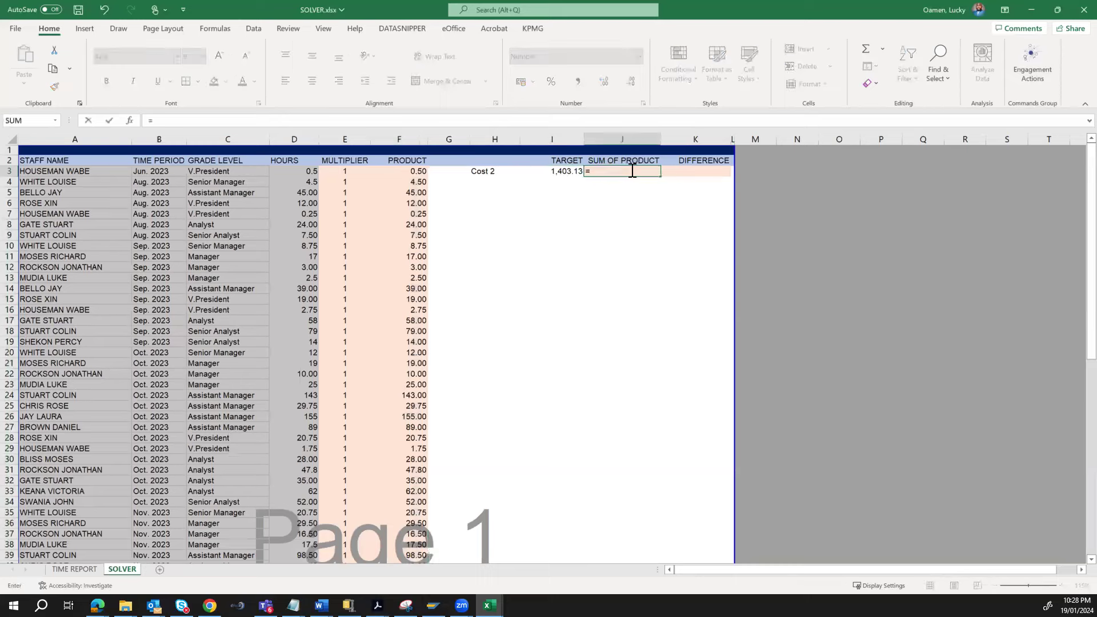
{"action": "type", "text": "SUM("}
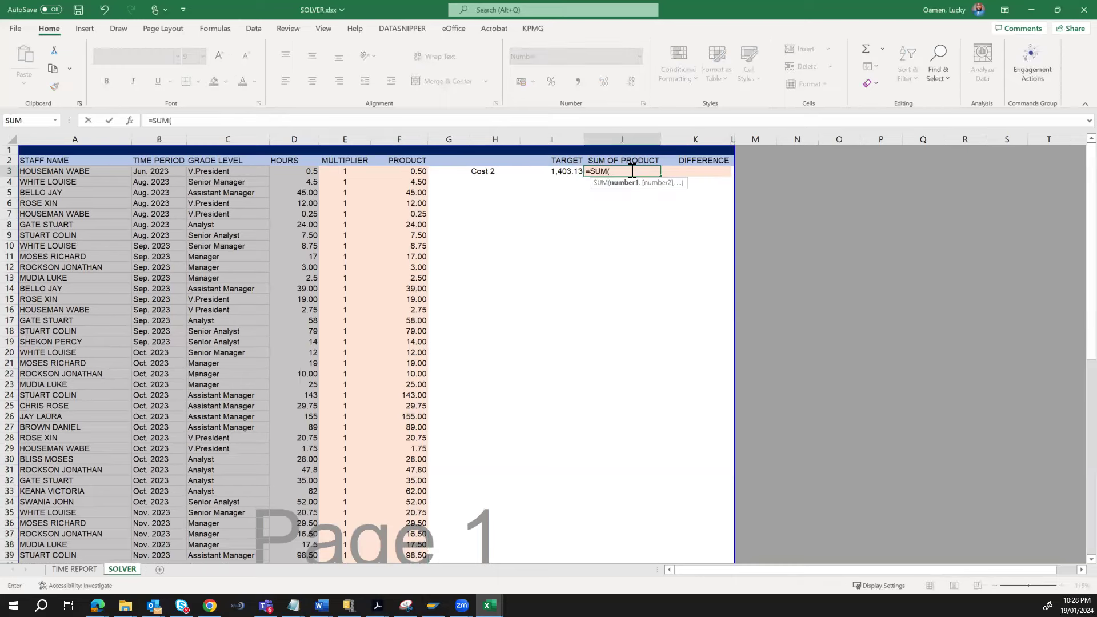
{"action": "left_click", "coordinate": [419, 171]}
{"action": "key", "text": "ctrl+shift+Down"}
{"action": "type", "text": ")"}
{"action": "key", "text": "Return"}
{"action": "key", "text": "Up"}
{"action": "key", "text": "Up"}
{"action": "key", "text": "Up"}
{"action": "key", "text": "Down"}
{"action": "key", "text": "Down"}
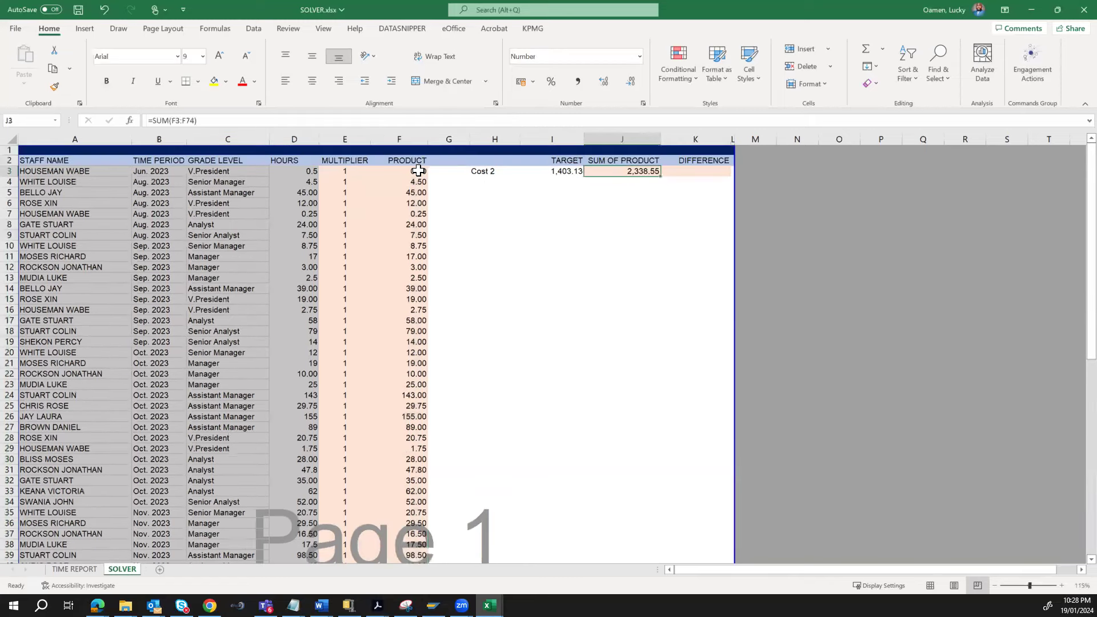
Calculate the DIFFERENCE in K3 as target minus sum of product, =I3-J3.
{"action": "key", "text": "Right"}
{"action": "type", "text": "="}
{"action": "key", "text": "Left"}
{"action": "key", "text": "Left"}
{"action": "type", "text": "-"}
{"action": "key", "text": "Left"}
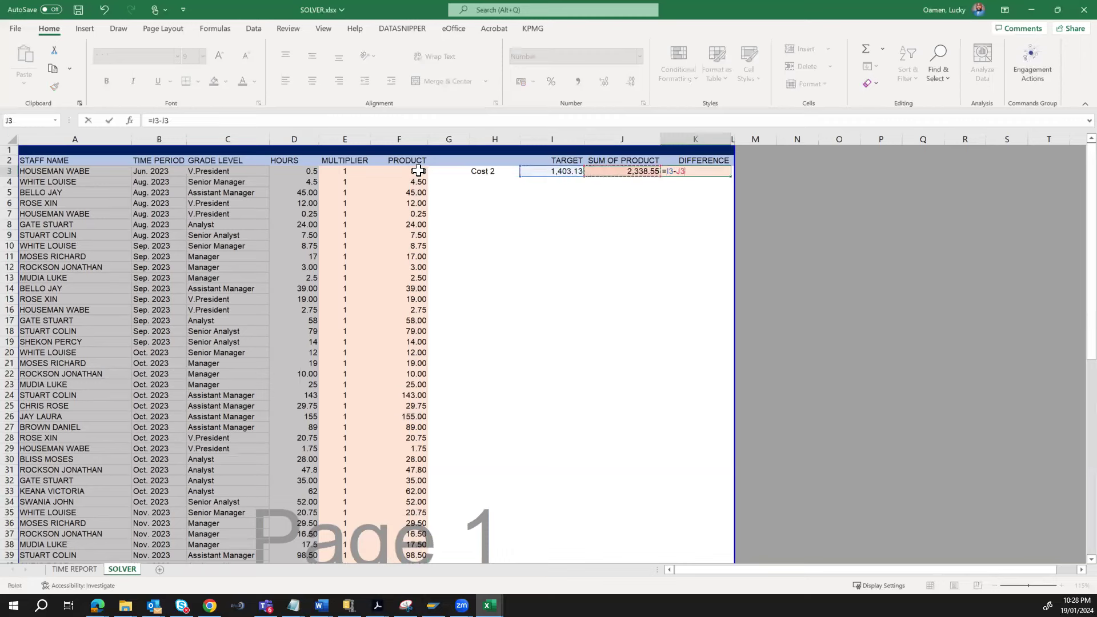
{"action": "key", "text": "Return"}
{"action": "key", "text": "Up"}
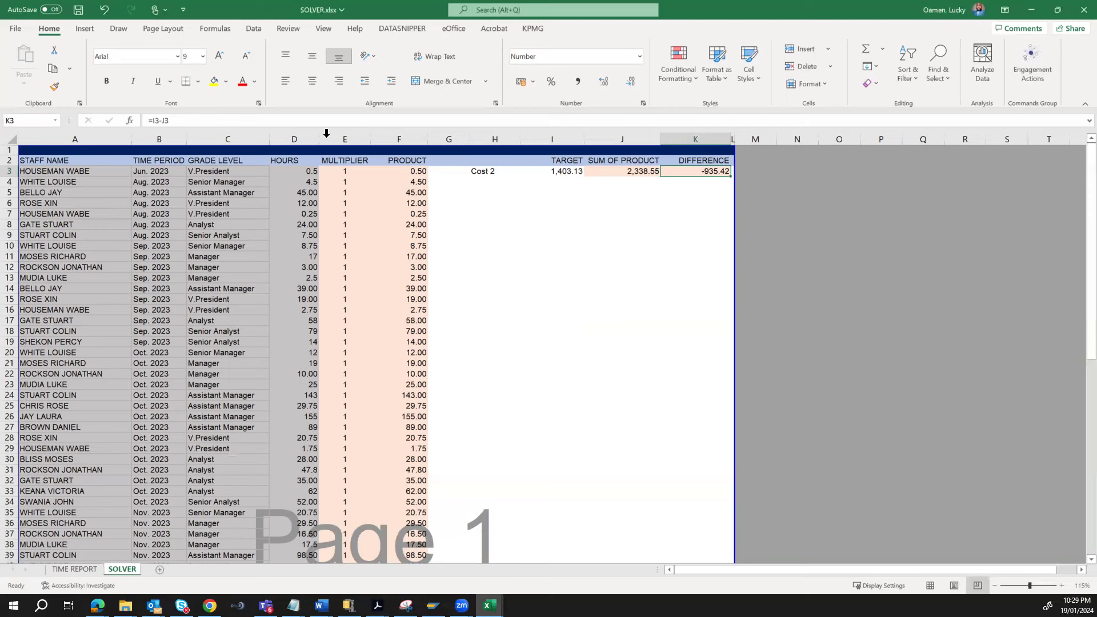
Open the Solver parameters and set the objective to the DIFFERENCE cell K3.
{"action": "left_click", "coordinate": [254, 30]}
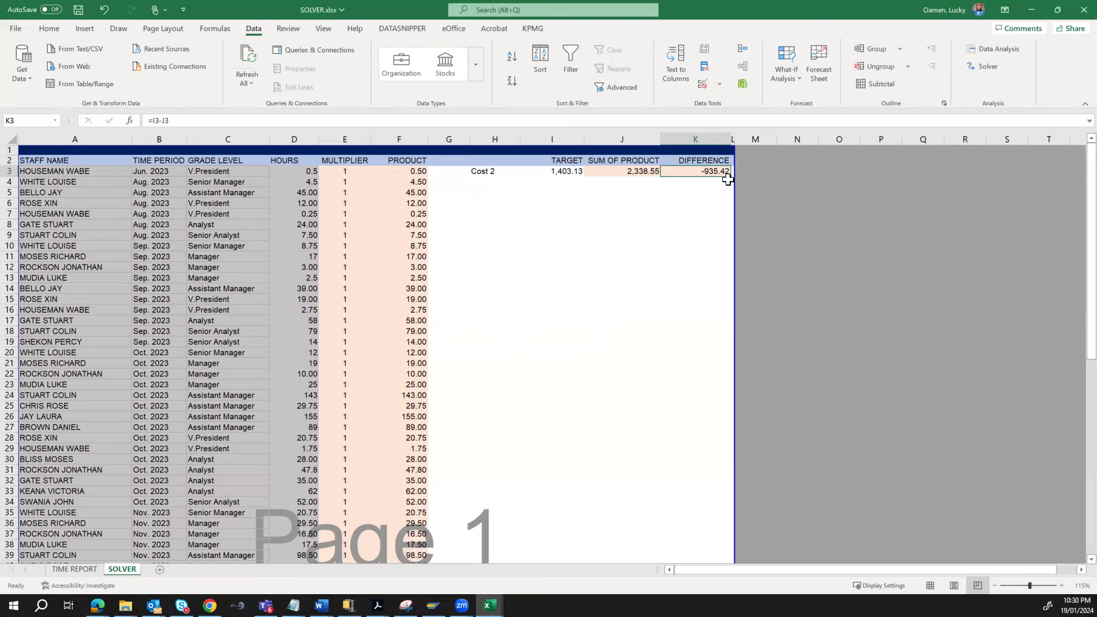
{"action": "left_click", "coordinate": [987, 68]}
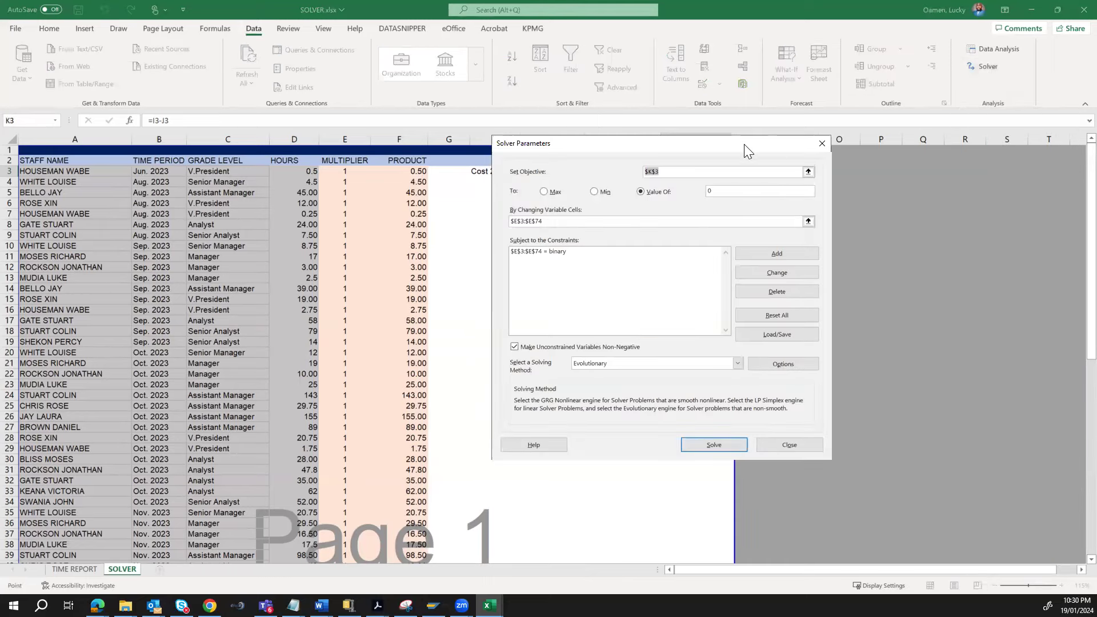
{"action": "left_click_drag", "start_coordinate": [744, 144], "coordinate": [854, 240]}
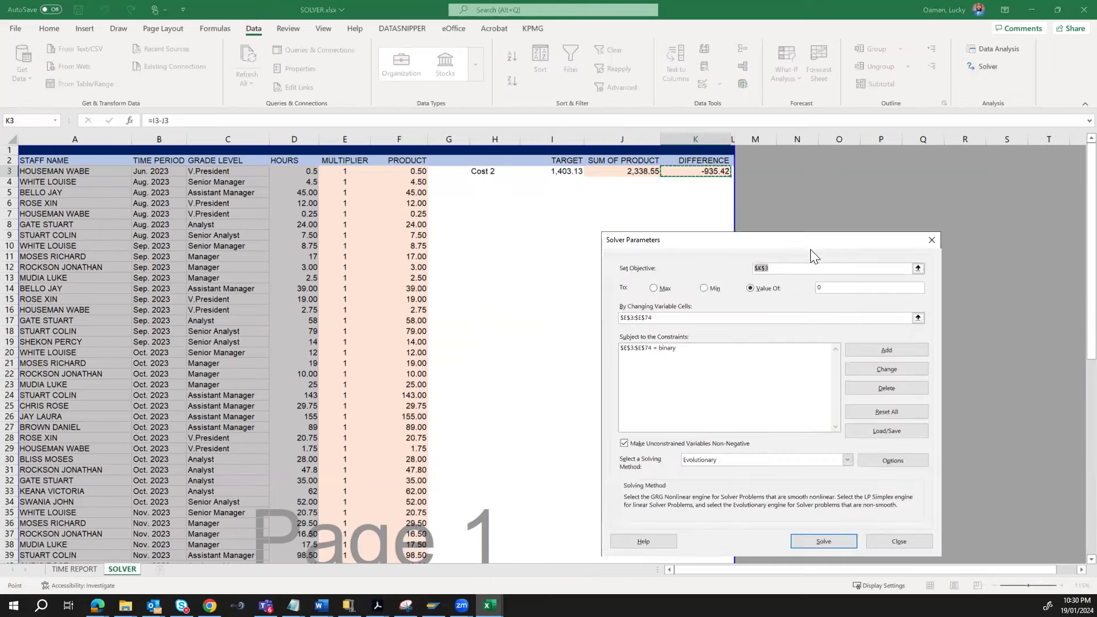
{"action": "left_click", "coordinate": [786, 269]}
{"action": "key", "text": "BackSpace"}
{"action": "key", "text": "BackSpace"}
{"action": "key", "text": "BackSpace"}
{"action": "key", "text": "BackSpace"}
{"action": "left_click", "coordinate": [708, 173]}
Set the Solver's changing variable cells to the MULTIPLIER range E3:E74.
{"action": "left_click", "coordinate": [918, 318]}
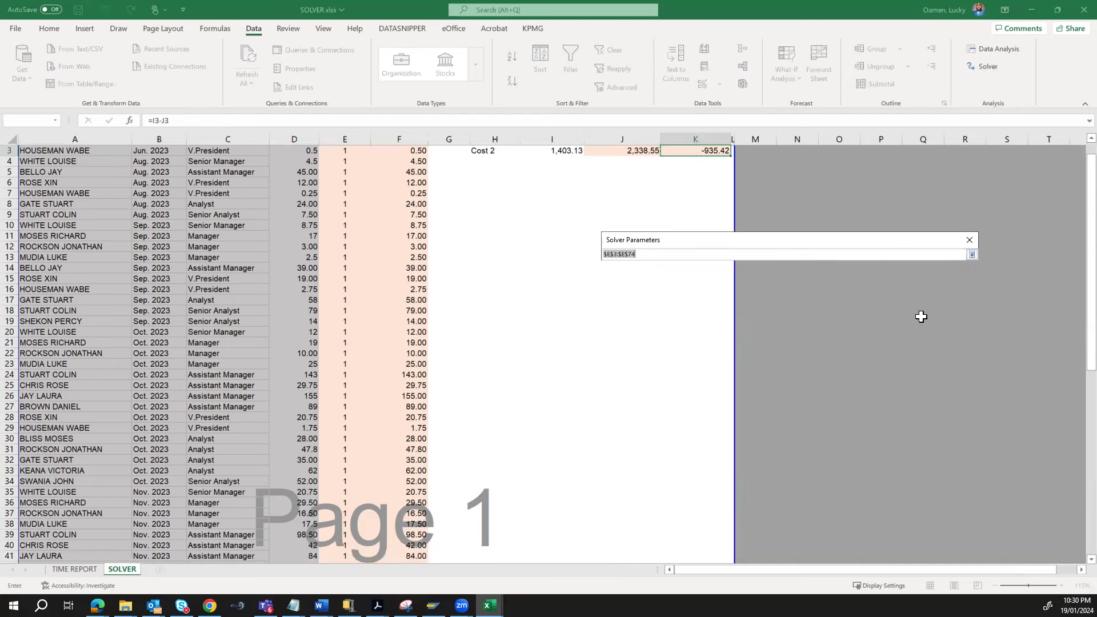
{"action": "scroll", "coordinate": [499, 273], "scroll_direction": "down", "scroll_amount": 1}
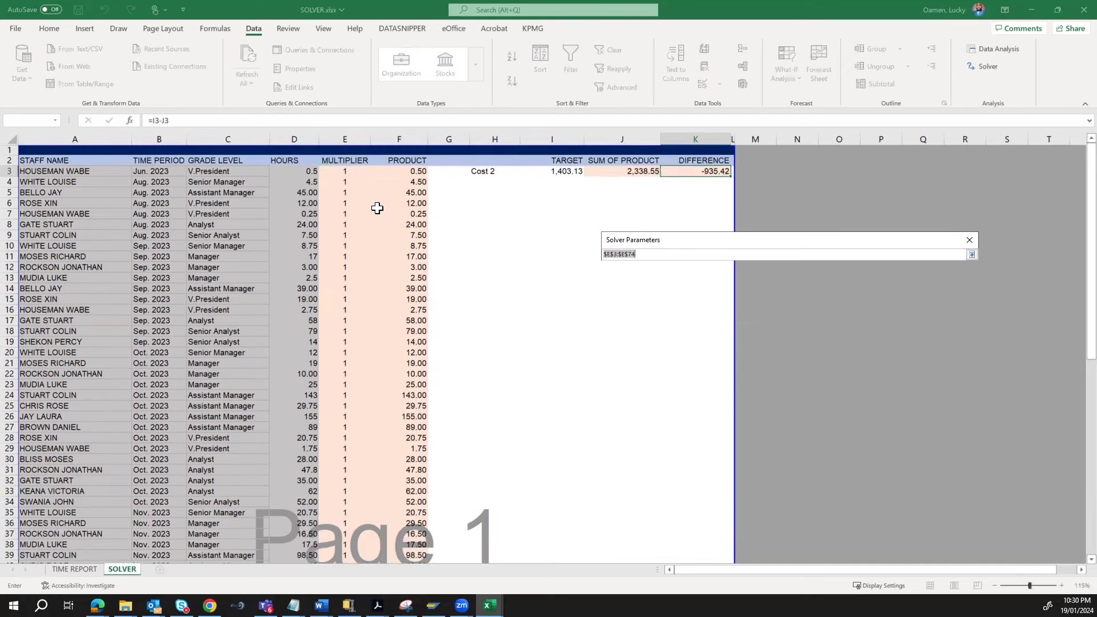
{"action": "left_click", "coordinate": [349, 176]}
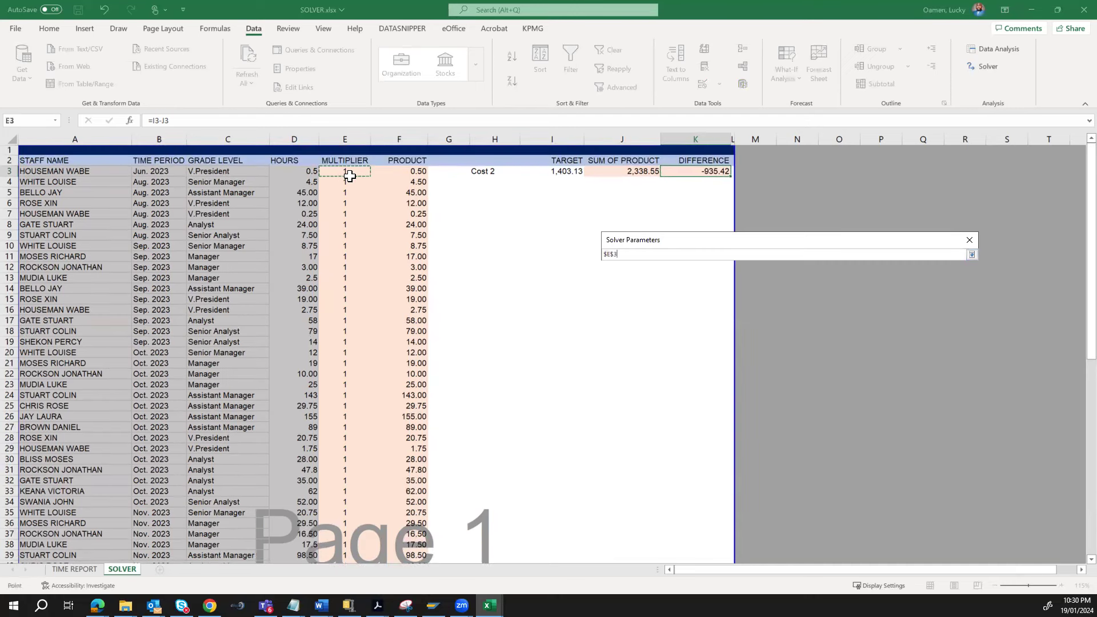
{"action": "key", "text": "ctrl+shift+Down"}
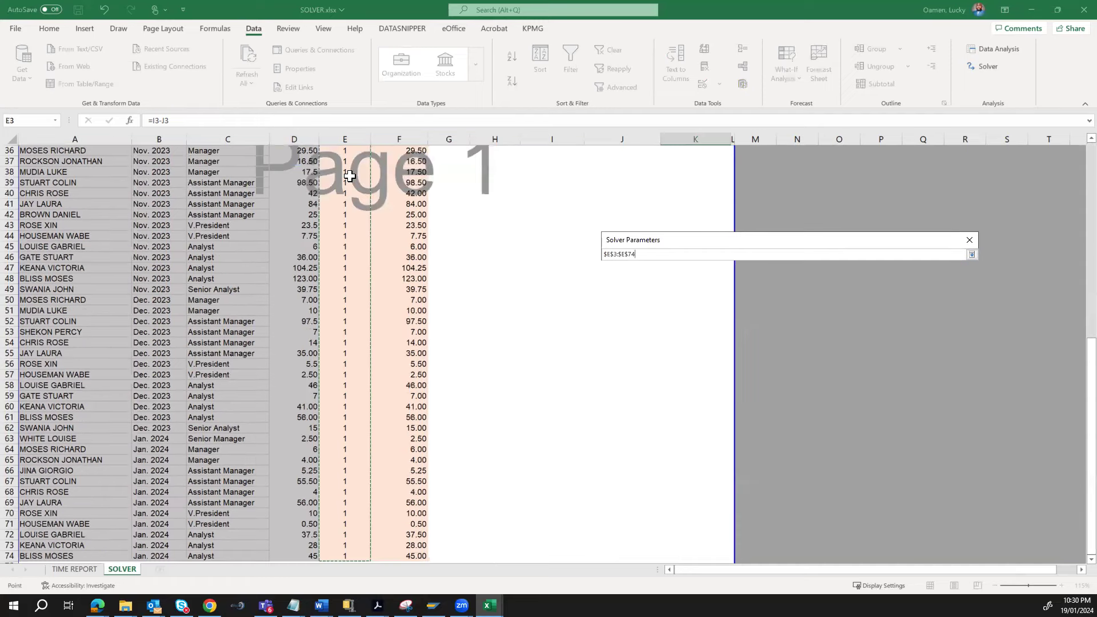
{"action": "left_click", "coordinate": [972, 255]}
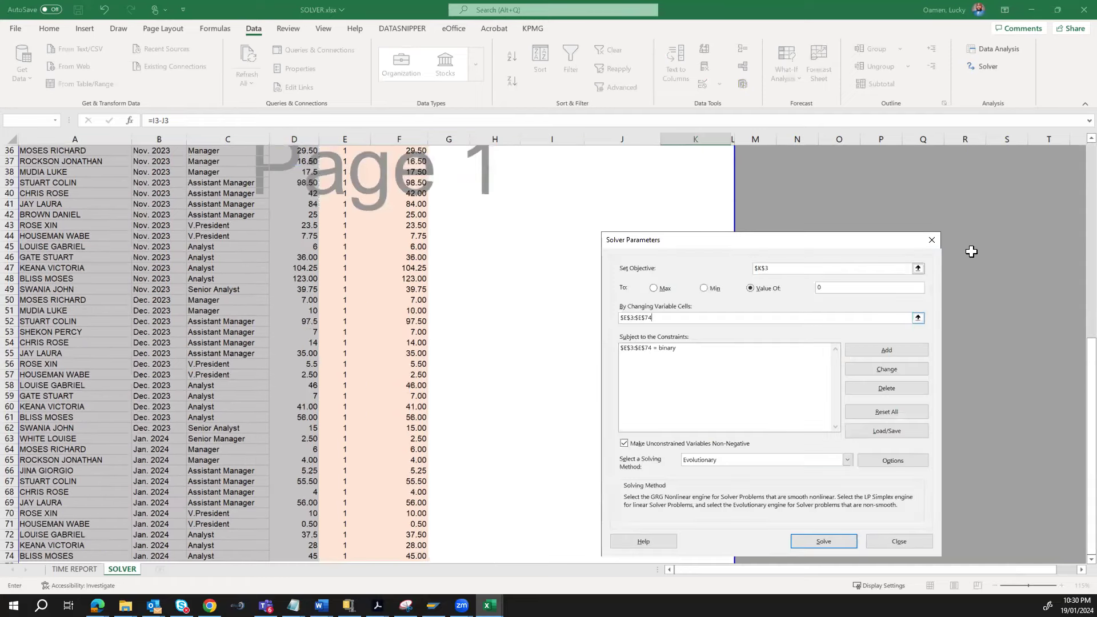
Delete the existing binary constraint on E3:E74 from the Solver parameters.
{"action": "left_click", "coordinate": [677, 348]}
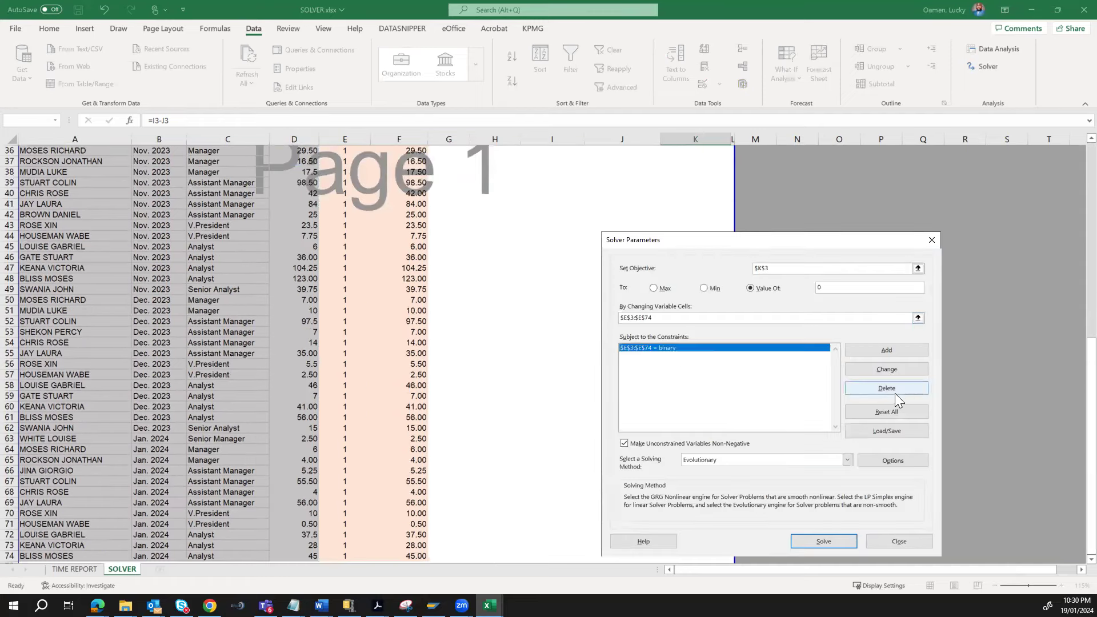
{"action": "left_click", "coordinate": [907, 391]}
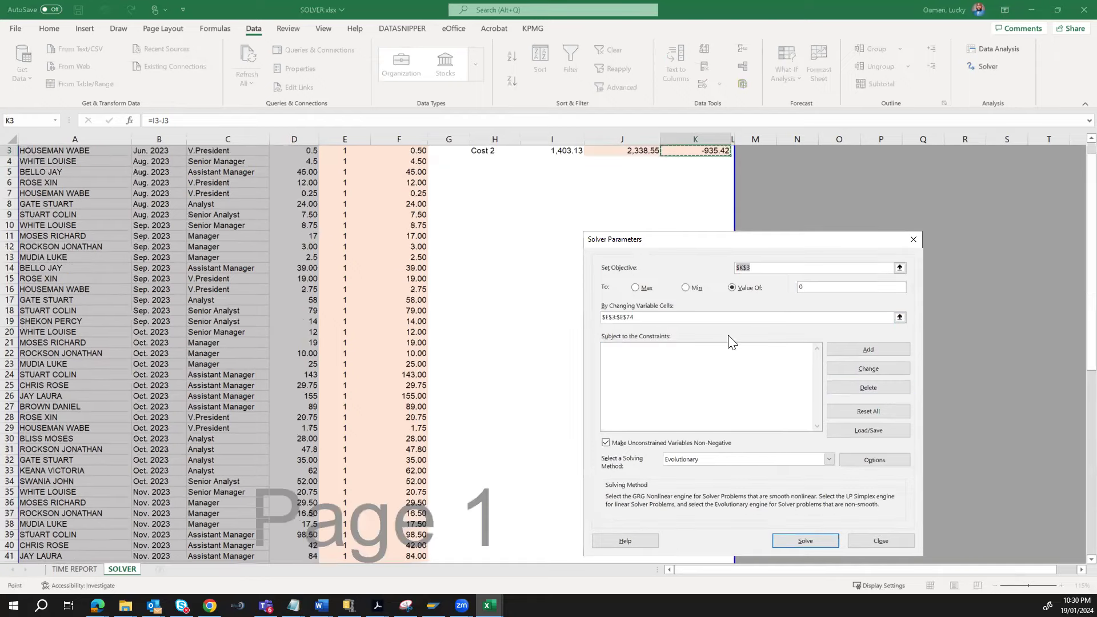
{"action": "scroll", "coordinate": [486, 277], "scroll_direction": "up", "scroll_amount": 1}
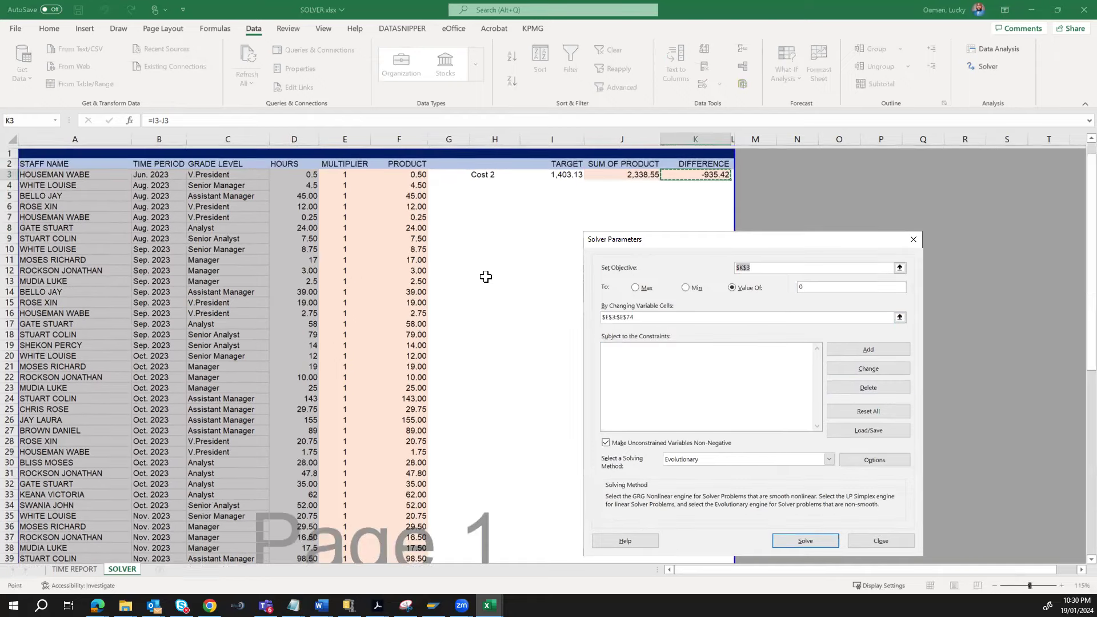
{"action": "left_click_drag", "start_coordinate": [677, 242], "coordinate": [691, 191]}
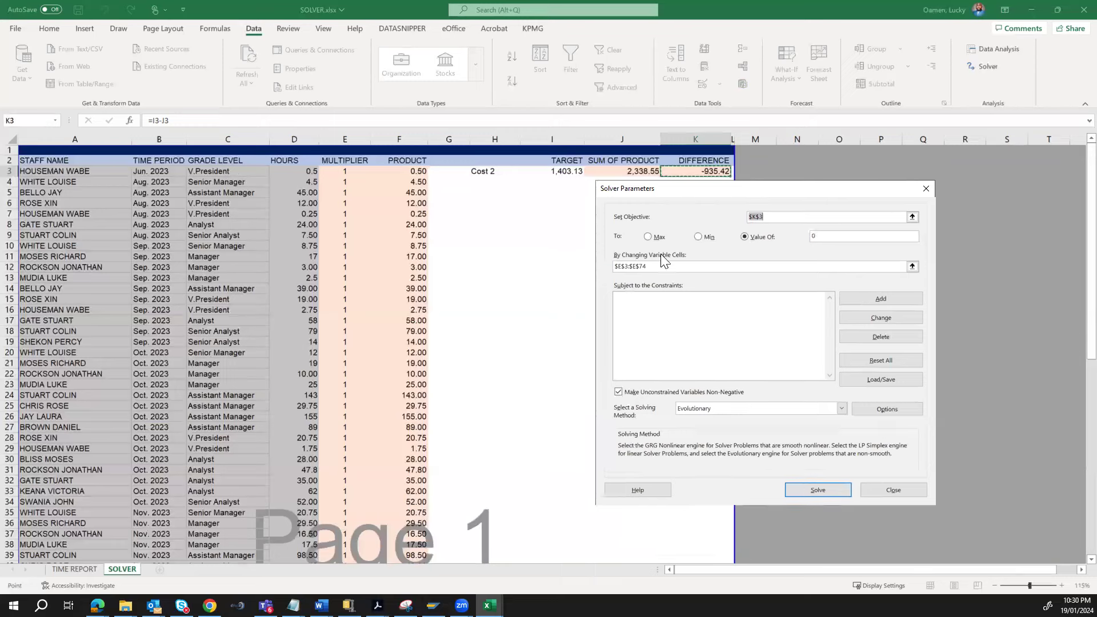
{"action": "left_click", "coordinate": [658, 264]}
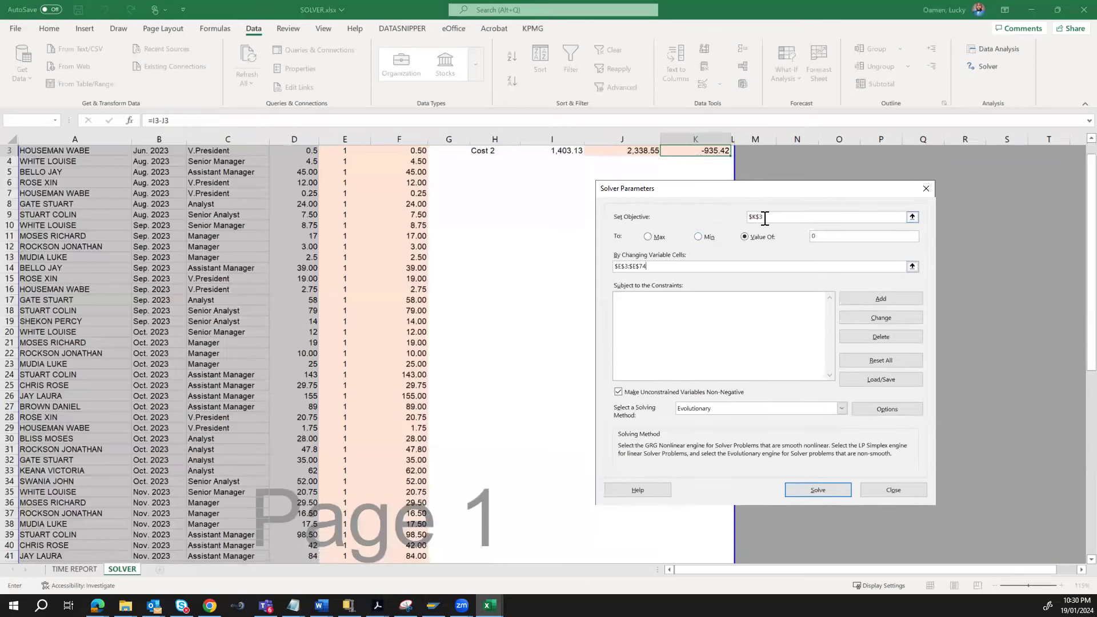
Add a Solver constraint that makes the multiplier cells E3:E74 binary.
{"action": "left_click", "coordinate": [861, 298]}
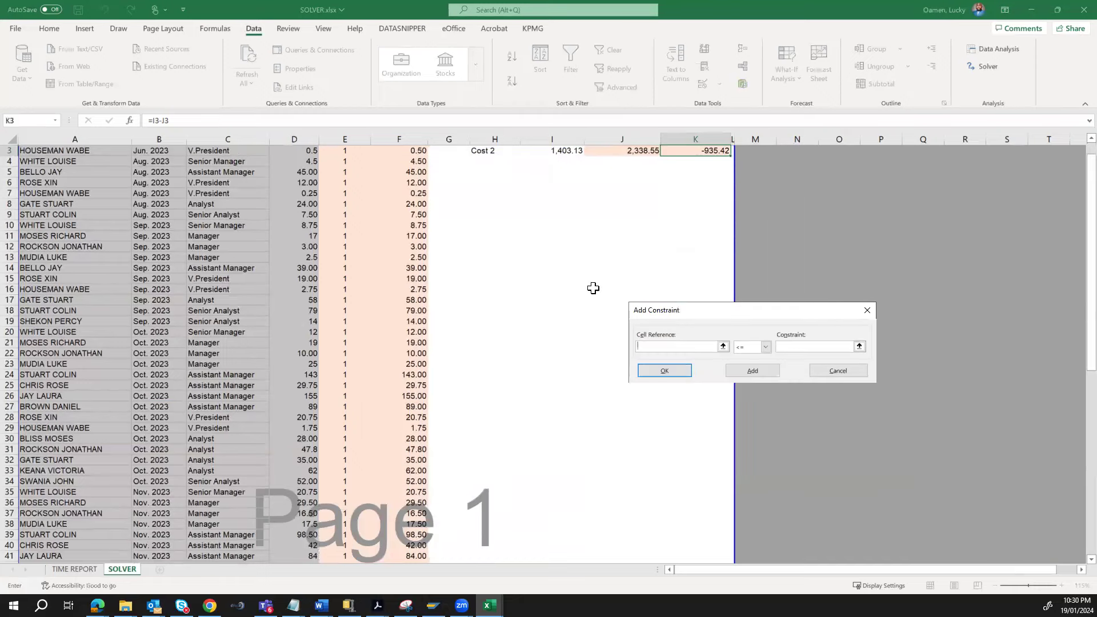
{"action": "scroll", "coordinate": [392, 246], "scroll_direction": "up", "scroll_amount": 1}
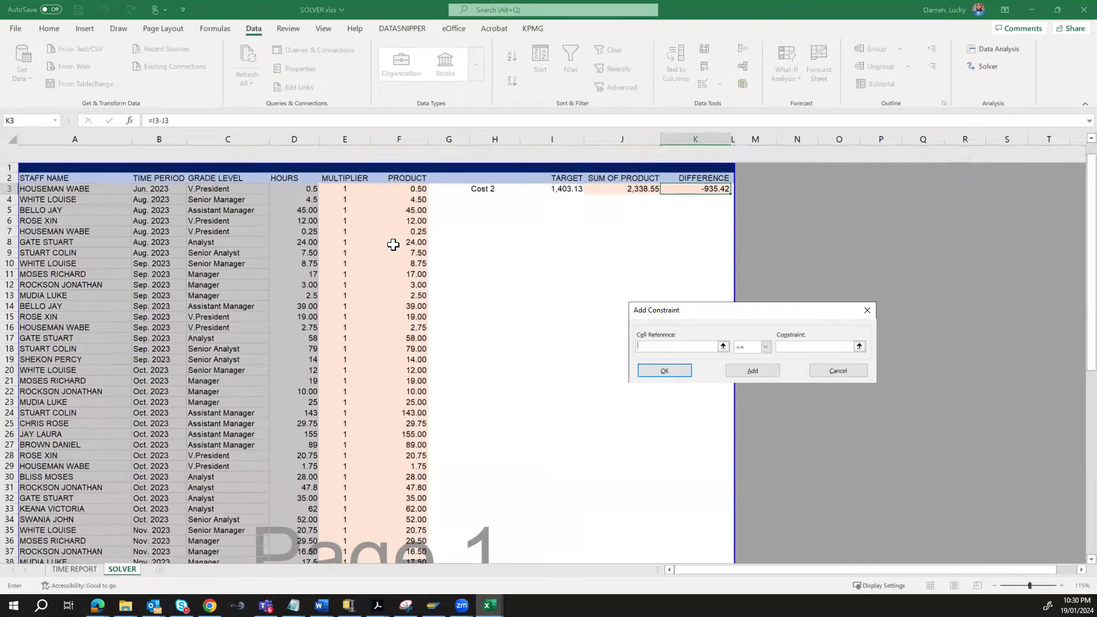
{"action": "left_click", "coordinate": [343, 170]}
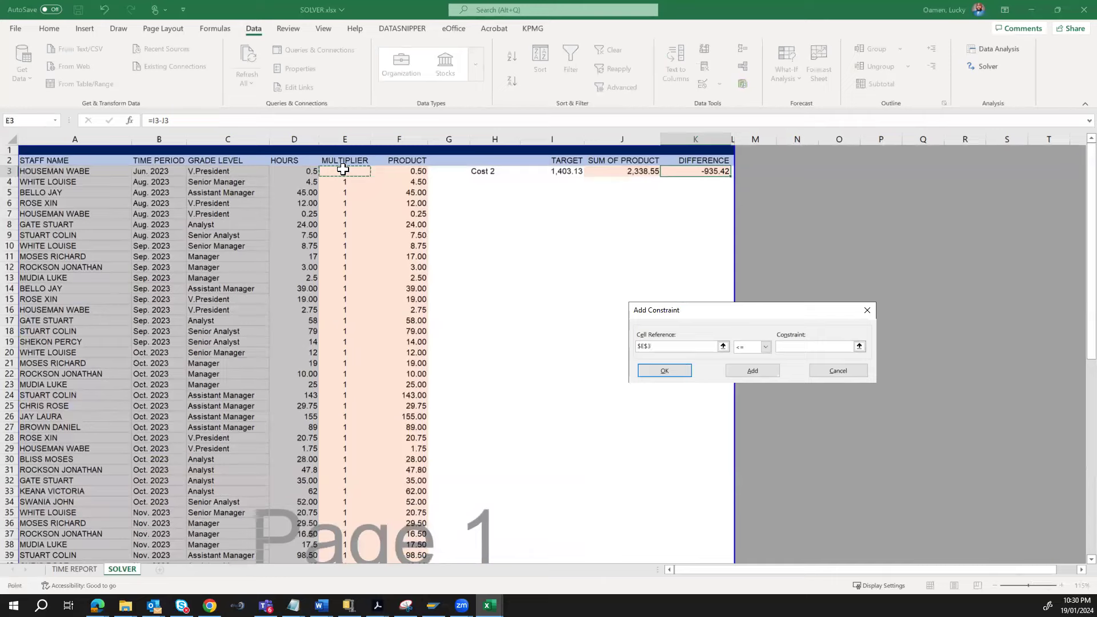
{"action": "key", "text": "ctrl+shift+Down"}
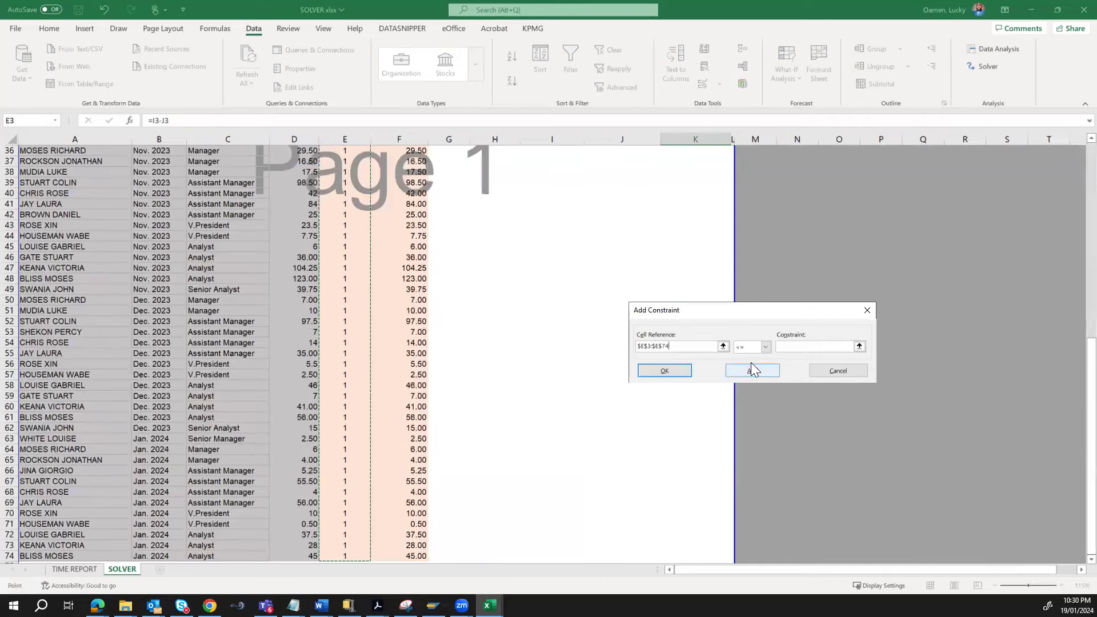
{"action": "left_click", "coordinate": [765, 346]}
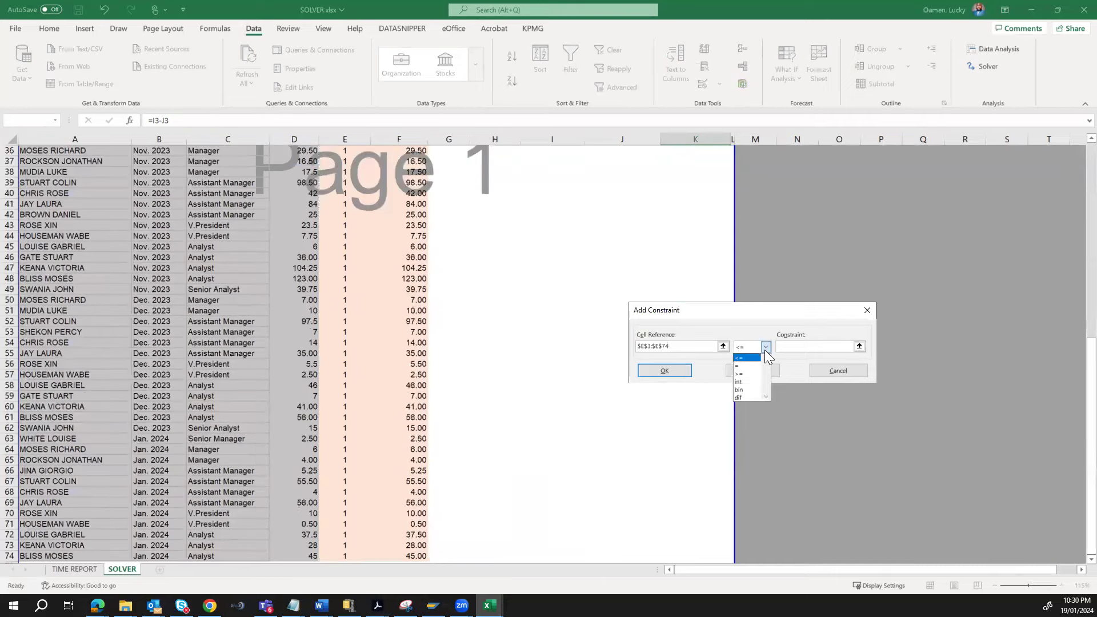
{"action": "left_click", "coordinate": [750, 390]}
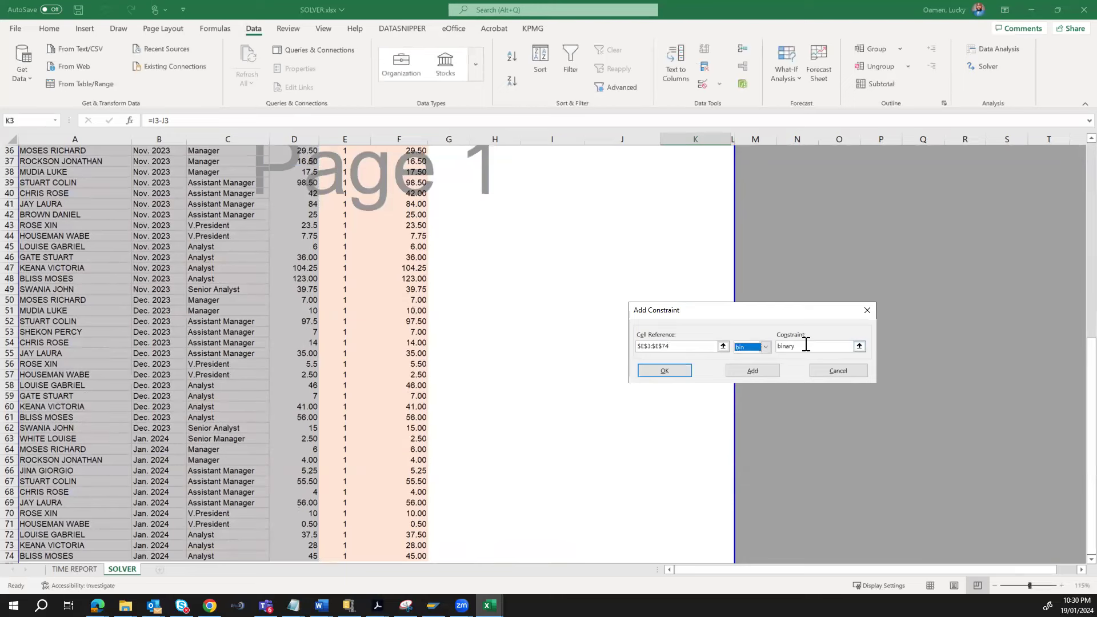
{"action": "left_click", "coordinate": [675, 370]}
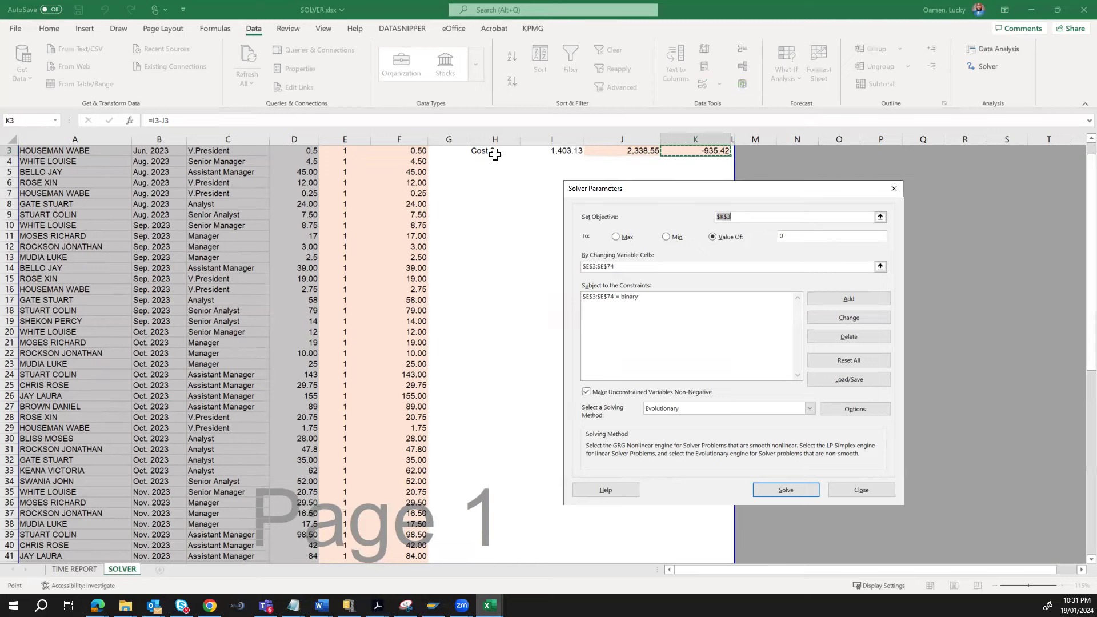
Choose Evolutionary as the solving method in the Solver parameters.
{"action": "left_click_drag", "start_coordinate": [731, 190], "coordinate": [752, 160]}
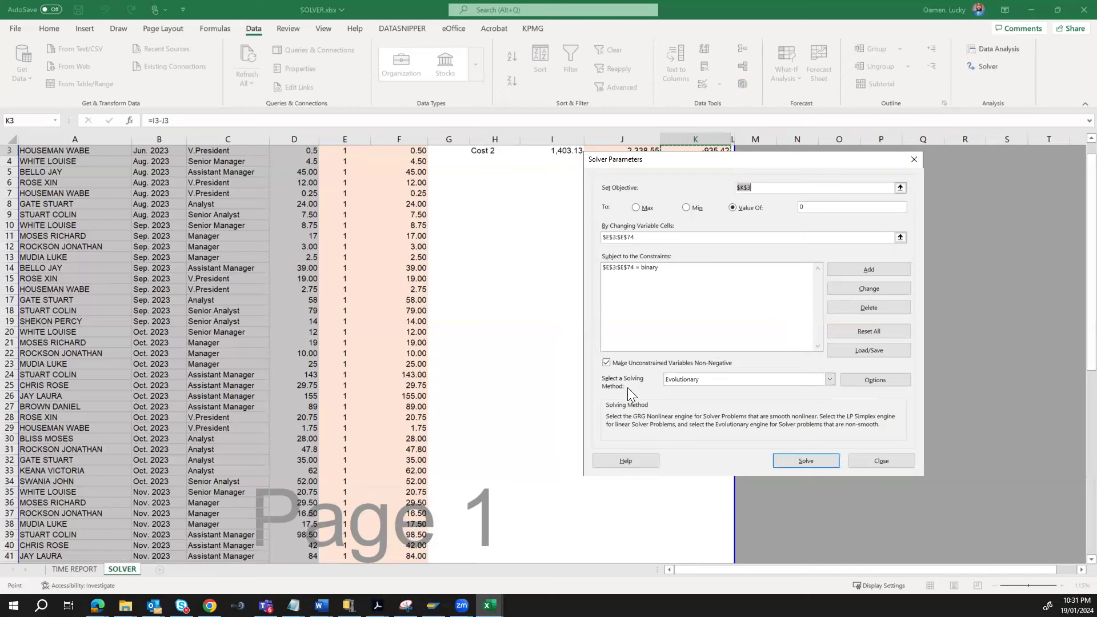
{"action": "left_click", "coordinate": [683, 382]}
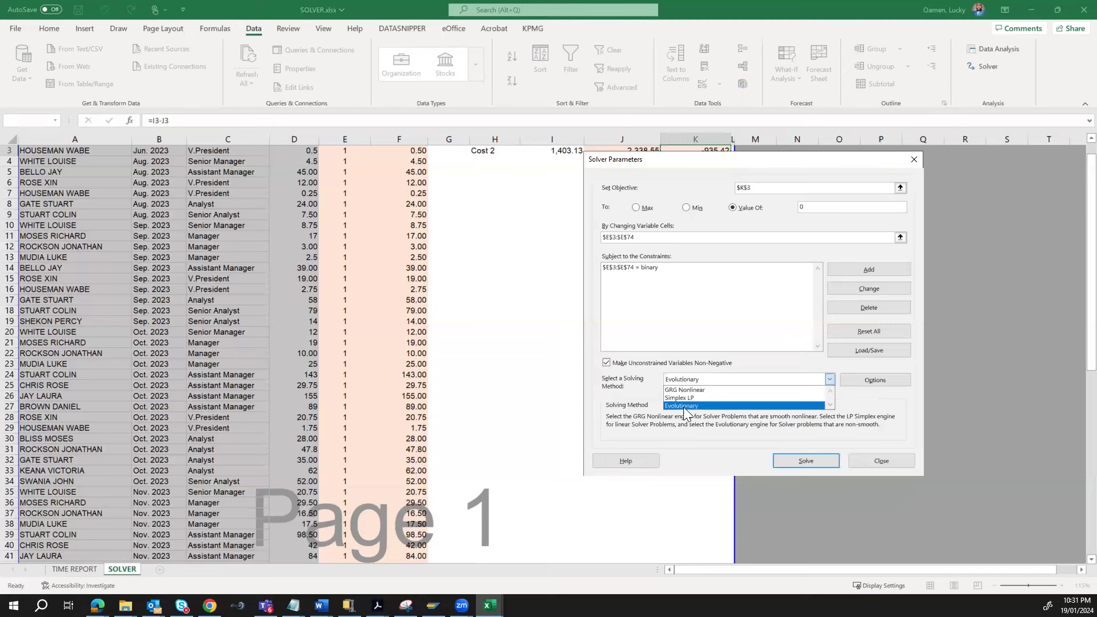
{"action": "left_click", "coordinate": [684, 406]}
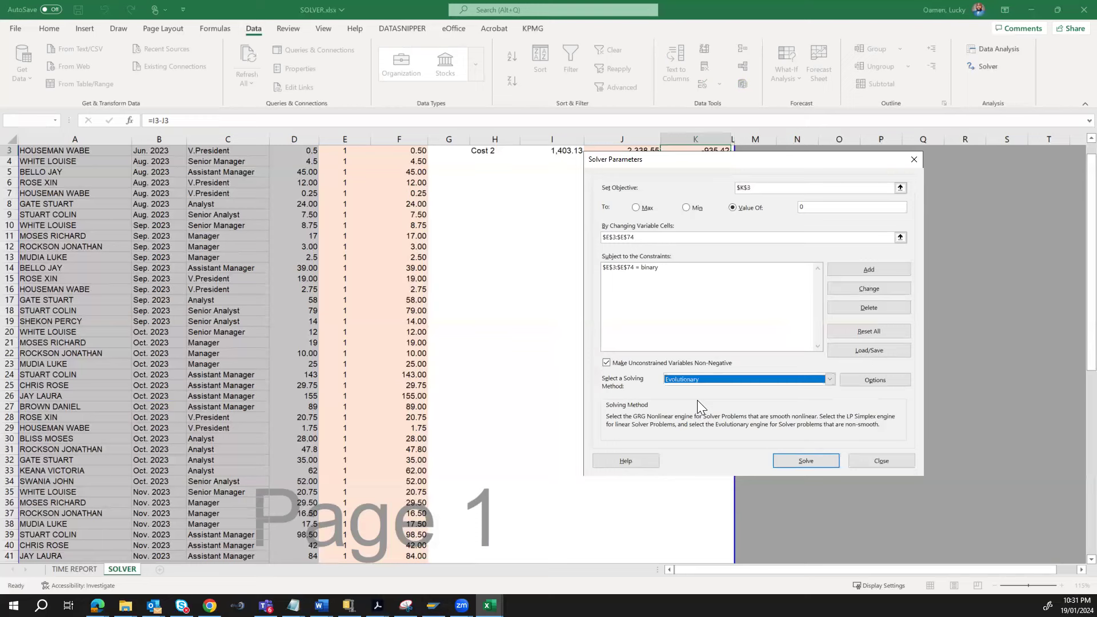
Run Solver and keep its solution.
{"action": "left_click", "coordinate": [789, 460]}
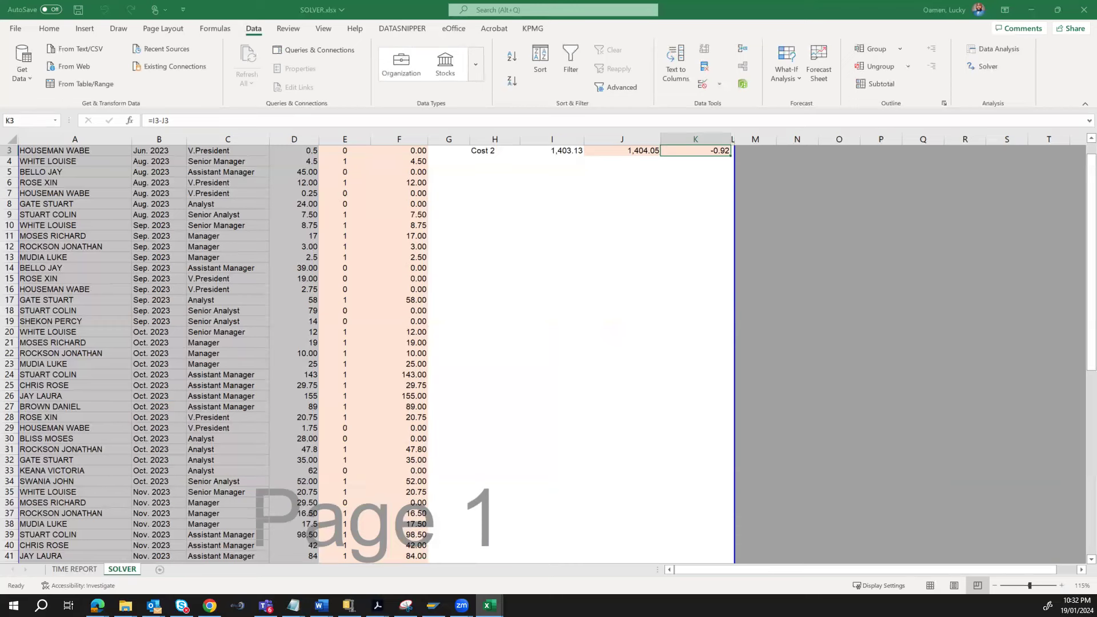
{"action": "left_click_drag", "start_coordinate": [718, 273], "coordinate": [734, 227]}
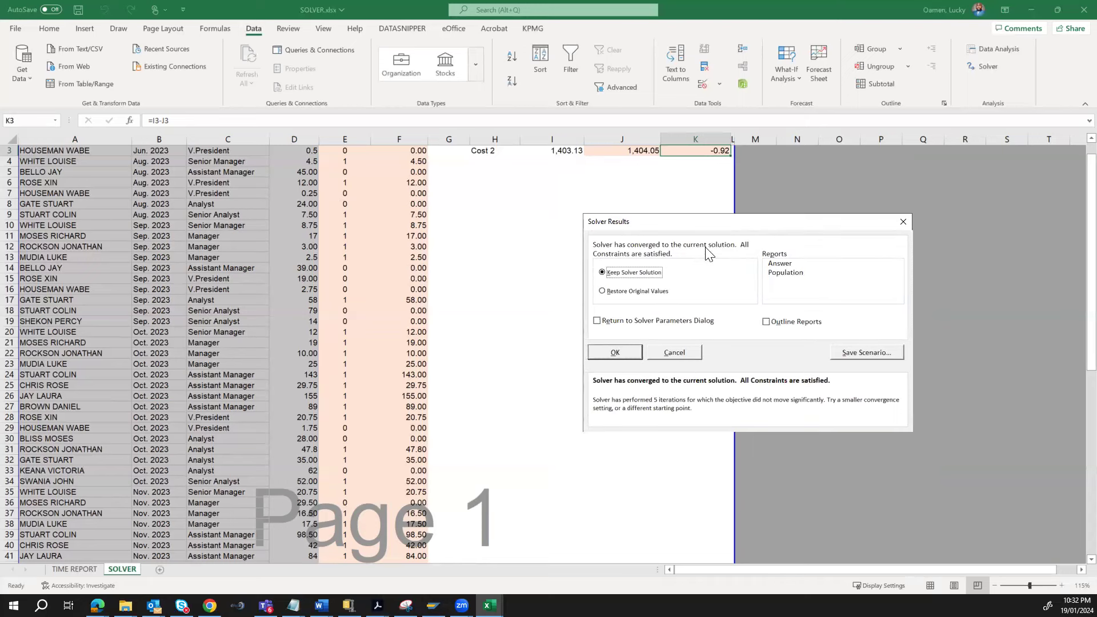
{"action": "left_click", "coordinate": [615, 352]}
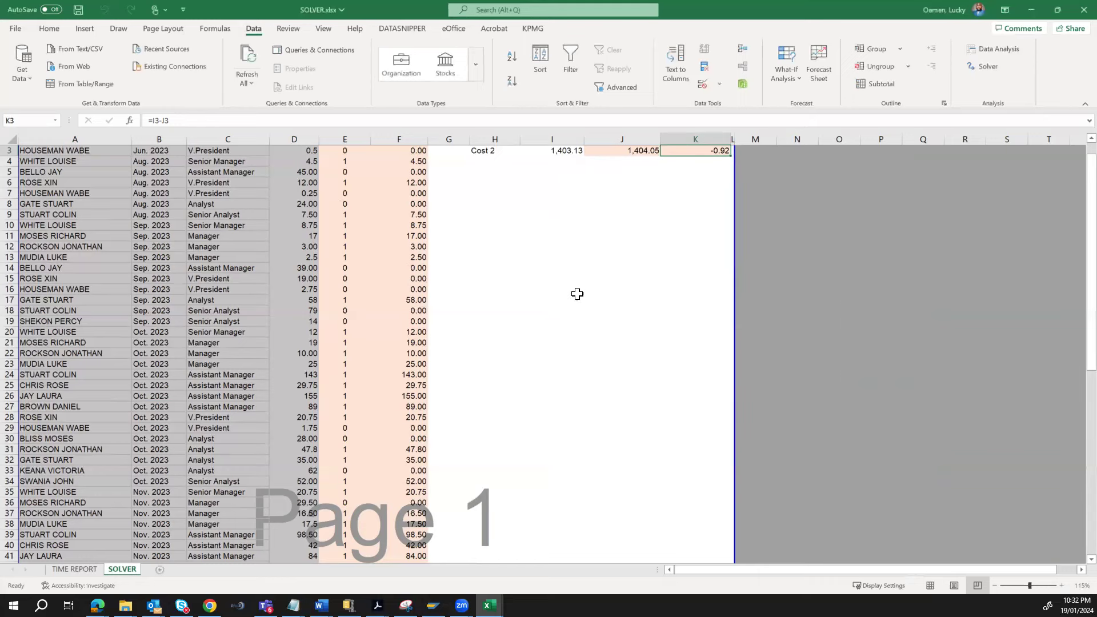
Examine the solved binary values down the MULTIPLIER column and compare the sum of product with the target.
{"action": "scroll", "coordinate": [577, 294], "scroll_direction": "up", "scroll_amount": 1}
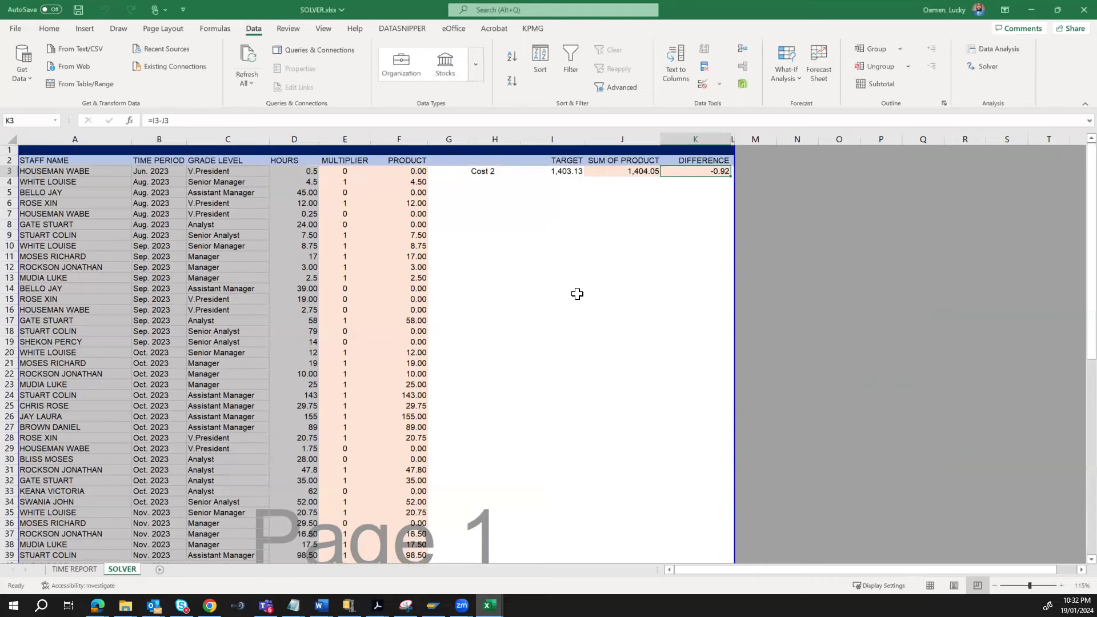
{"action": "left_click", "coordinate": [353, 171]}
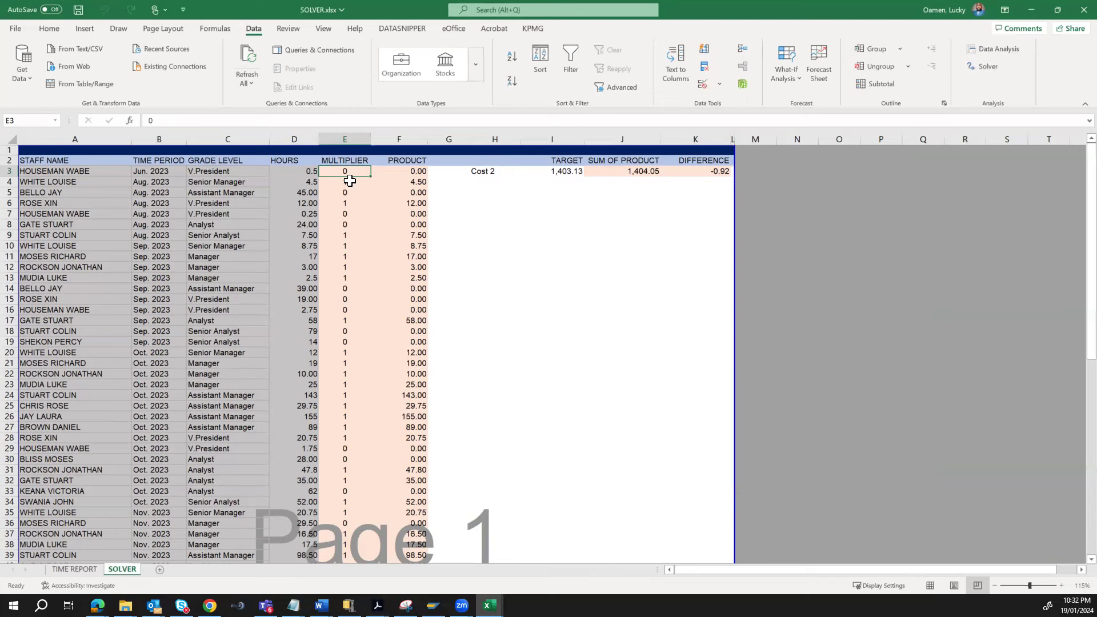
{"action": "left_click", "coordinate": [350, 181]}
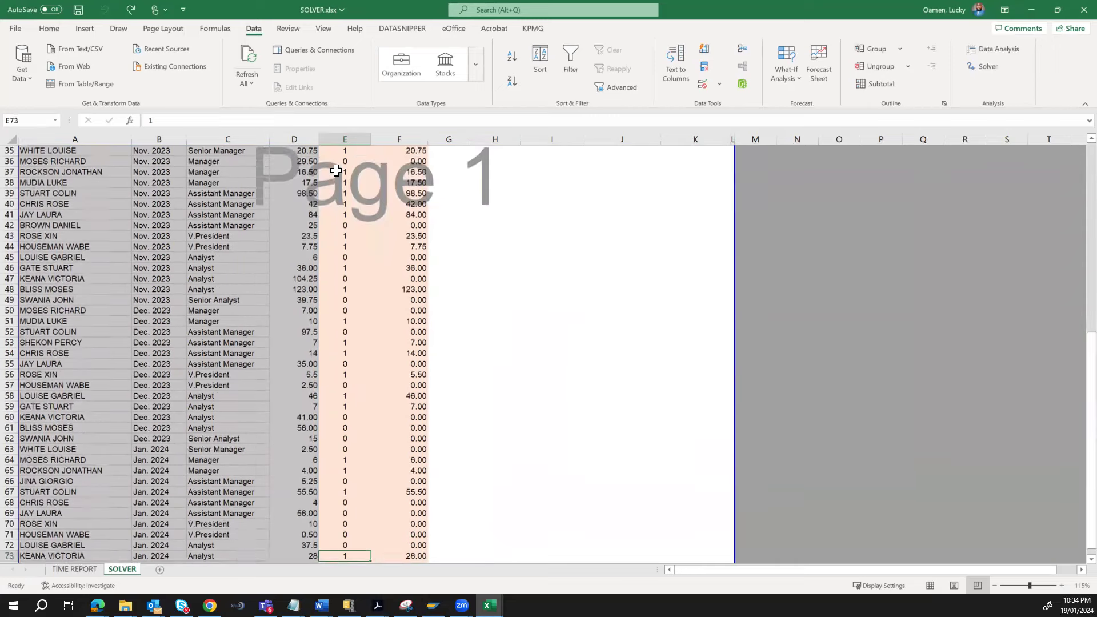
{"action": "key", "text": "Down"}
{"action": "scroll", "coordinate": [336, 170], "scroll_direction": "down", "scroll_amount": 1}
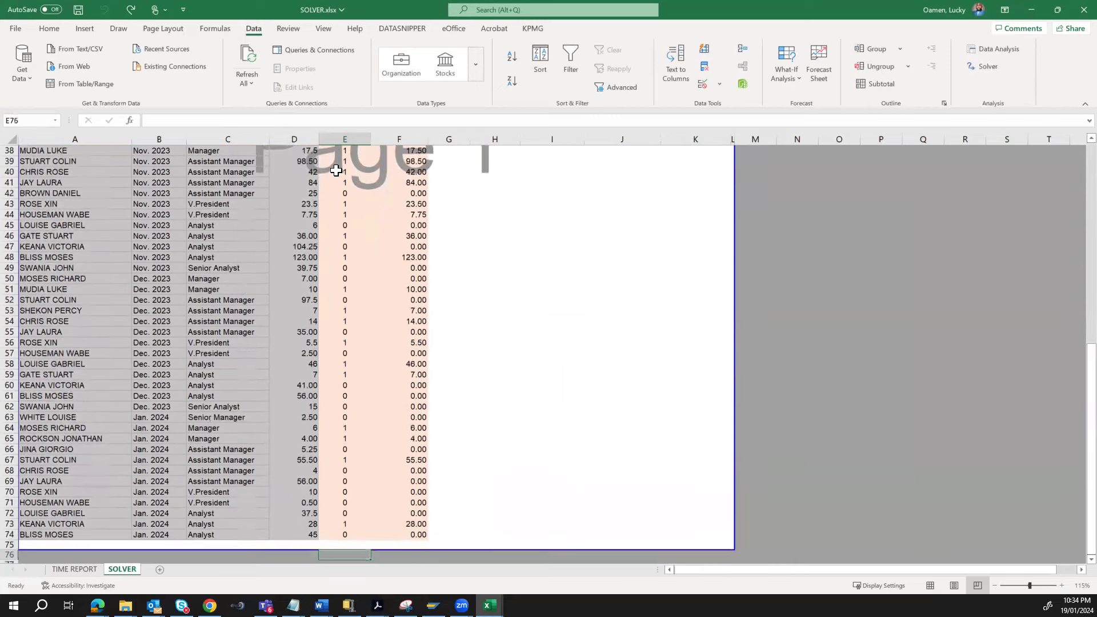
{"action": "key", "text": "Up"}
{"action": "key", "text": "Up"}
{"action": "key", "text": "Up"}
{"action": "key", "text": "Up"}
{"action": "key", "text": "Up"}
{"action": "key", "text": "Up"}
{"action": "key", "text": "Up"}
{"action": "key", "text": "Up"}
{"action": "key", "text": "Up"}
{"action": "key", "text": "Up"}
{"action": "key", "text": "Up"}
{"action": "key", "text": "Up"}
{"action": "key", "text": "Up"}
{"action": "key", "text": "Up"}
{"action": "key", "text": "Up"}
{"action": "key", "text": "Up"}
{"action": "key", "text": "Up"}
{"action": "key", "text": "Up"}
{"action": "key", "text": "Up"}
{"action": "key", "text": "Up"}
{"action": "key", "text": "Up"}
{"action": "key", "text": "Up"}
{"action": "key", "text": "Up"}
{"action": "key", "text": "Up"}
{"action": "key", "text": "Up"}
{"action": "key", "text": "Up"}
{"action": "key", "text": "Up"}
{"action": "key", "text": "Up"}
{"action": "key", "text": "Up"}
{"action": "key", "text": "Up"}
{"action": "key", "text": "Up"}
{"action": "key", "text": "Up"}
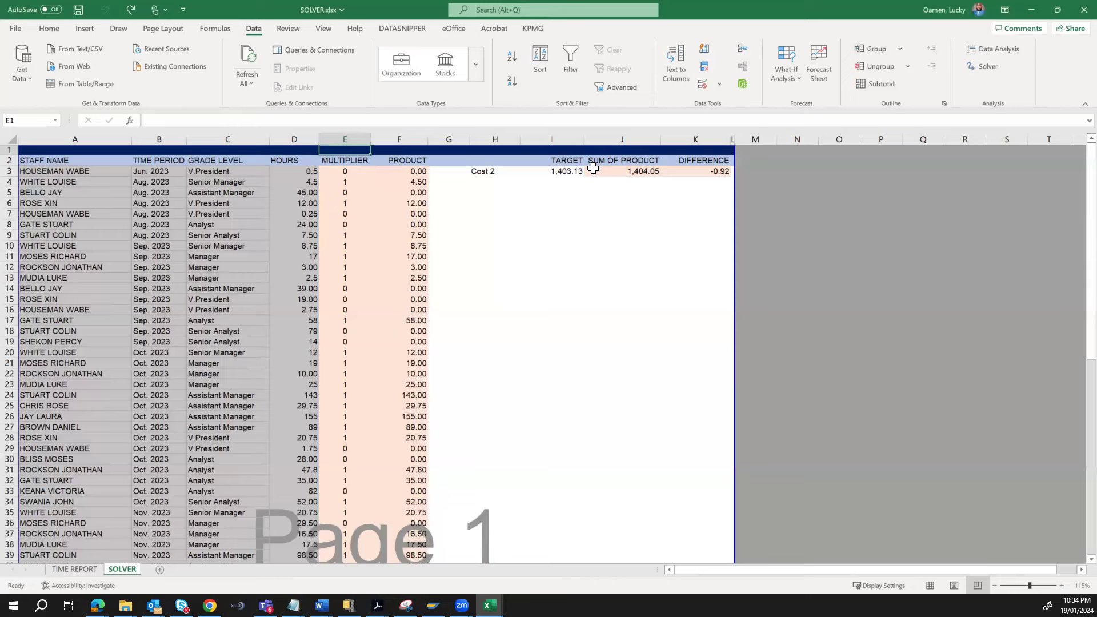
Insert two blank columns directly after the HOURS column on the TIME REPORT sheet.
{"action": "left_click", "coordinate": [68, 570]}
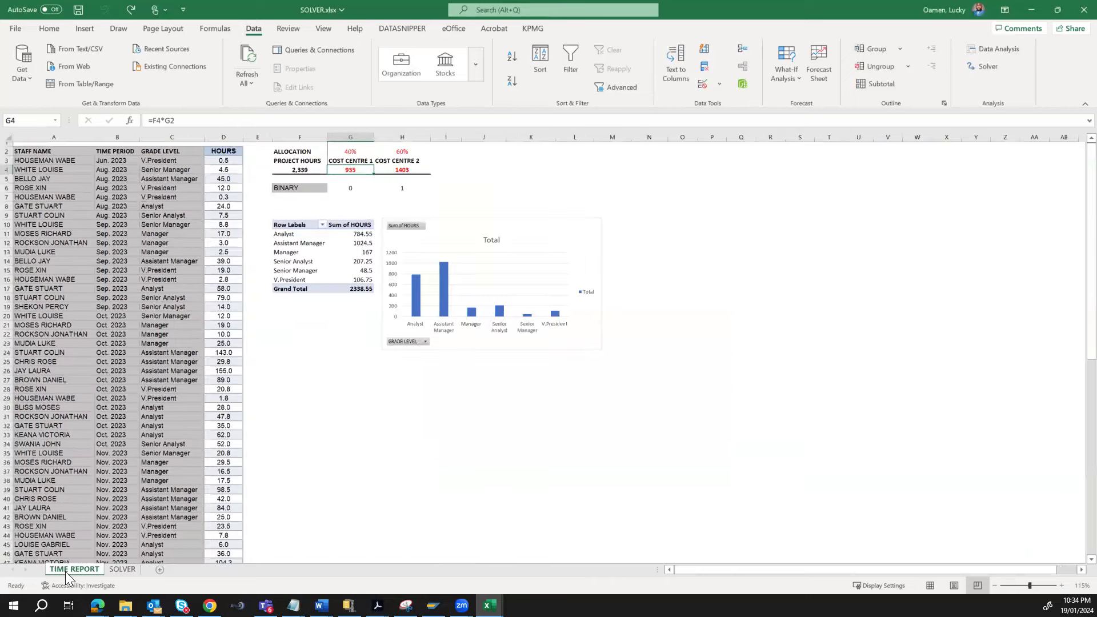
{"action": "left_click", "coordinate": [259, 144]}
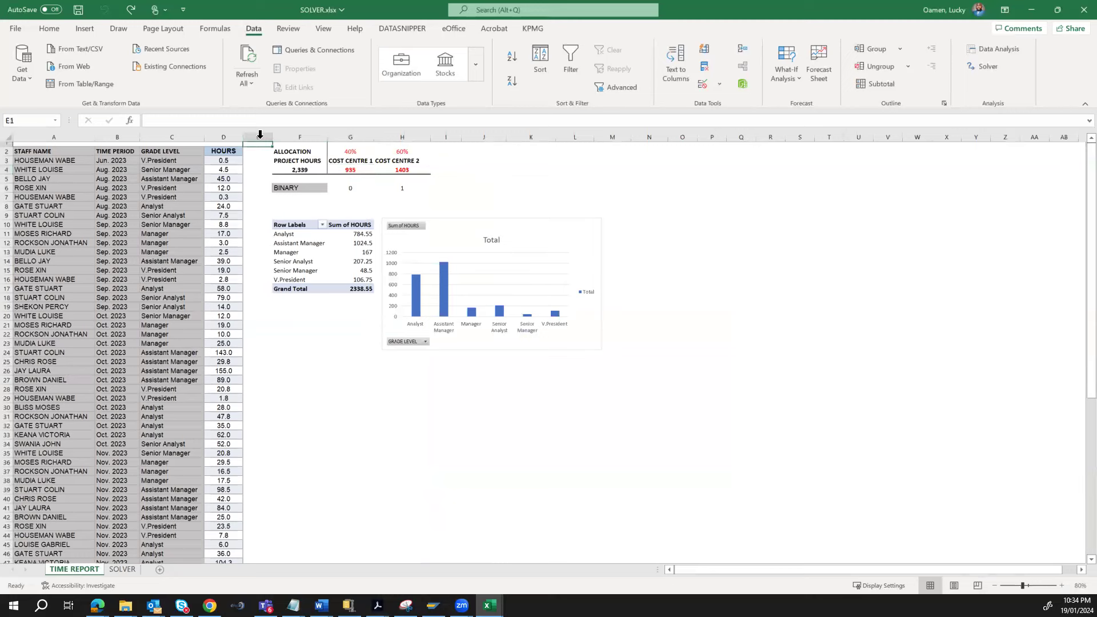
{"action": "left_click", "coordinate": [260, 136]}
{"action": "key", "text": "ctrl+shift+plus"}
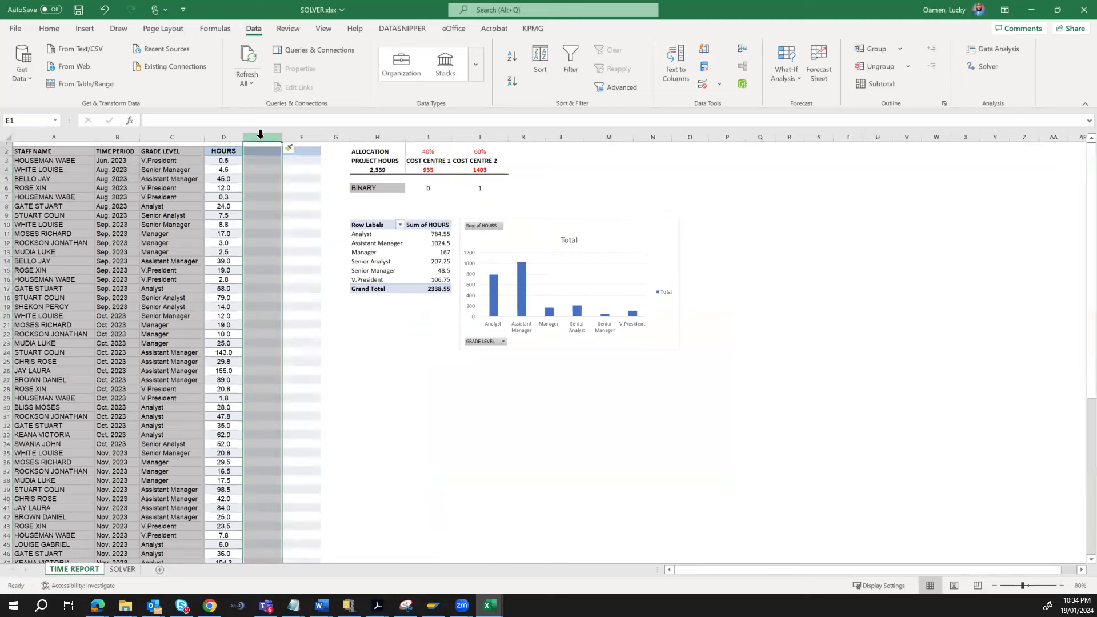
Head the first new column MULTIPLIER in E2 and widen the column to fit the heading.
{"action": "left_click", "coordinate": [257, 150]}
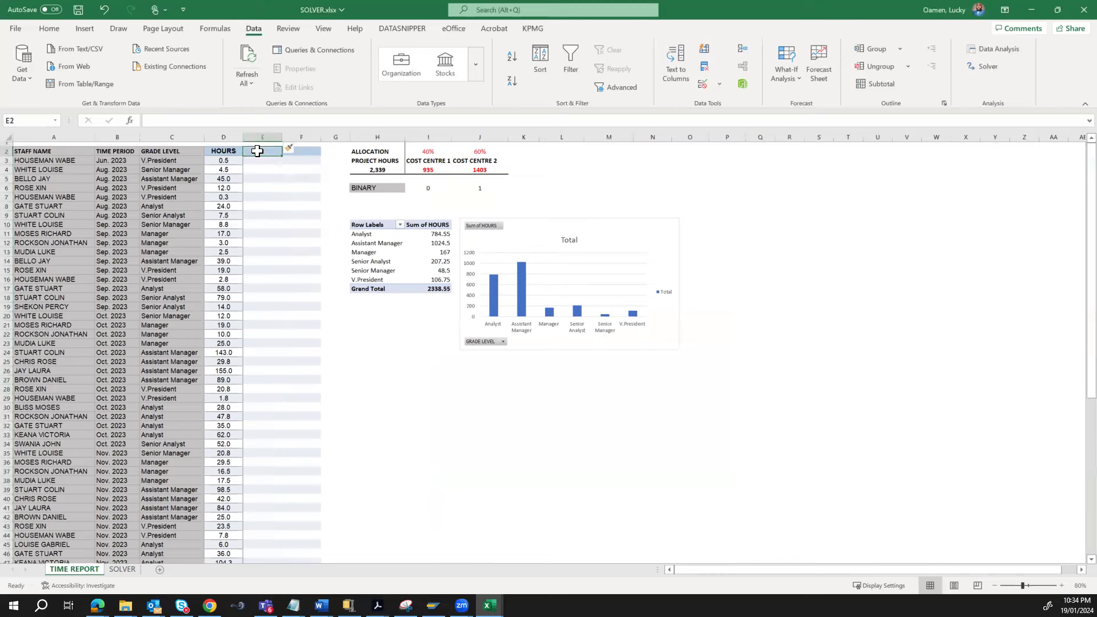
{"action": "type", "text": "MULTIPLIER"}
{"action": "key", "text": "Return"}
{"action": "left_click_drag", "start_coordinate": [291, 138], "coordinate": [291, 138]}
{"action": "double_click", "coordinate": [7, 163]}
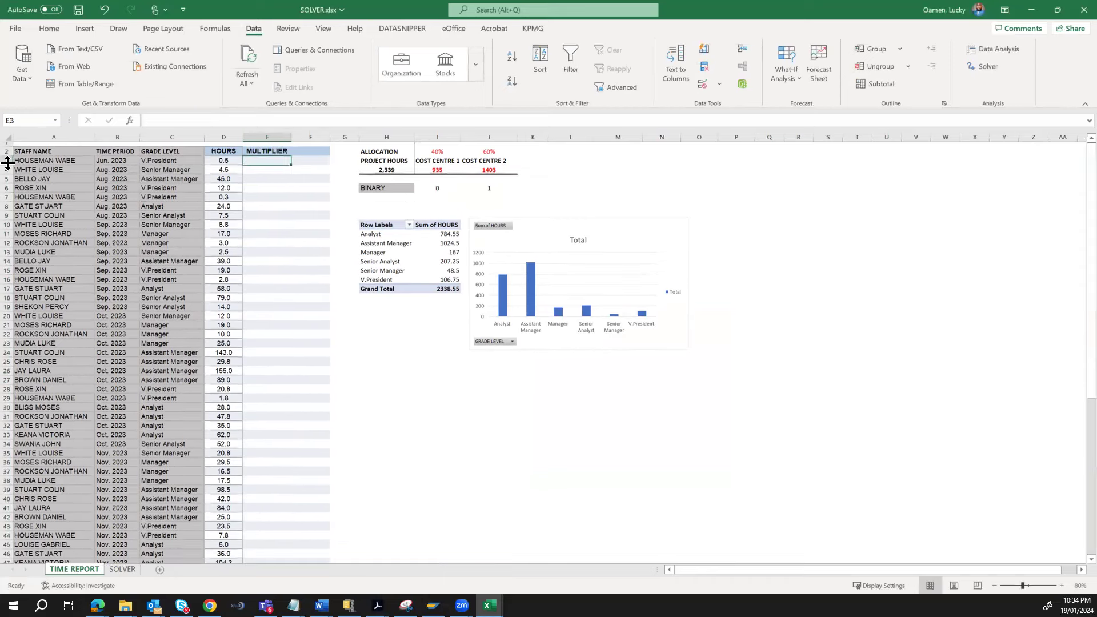
Link E3 on the TIME REPORT sheet to the first solved multiplier with =SOLVER!E3.
{"action": "type", "text": "="}
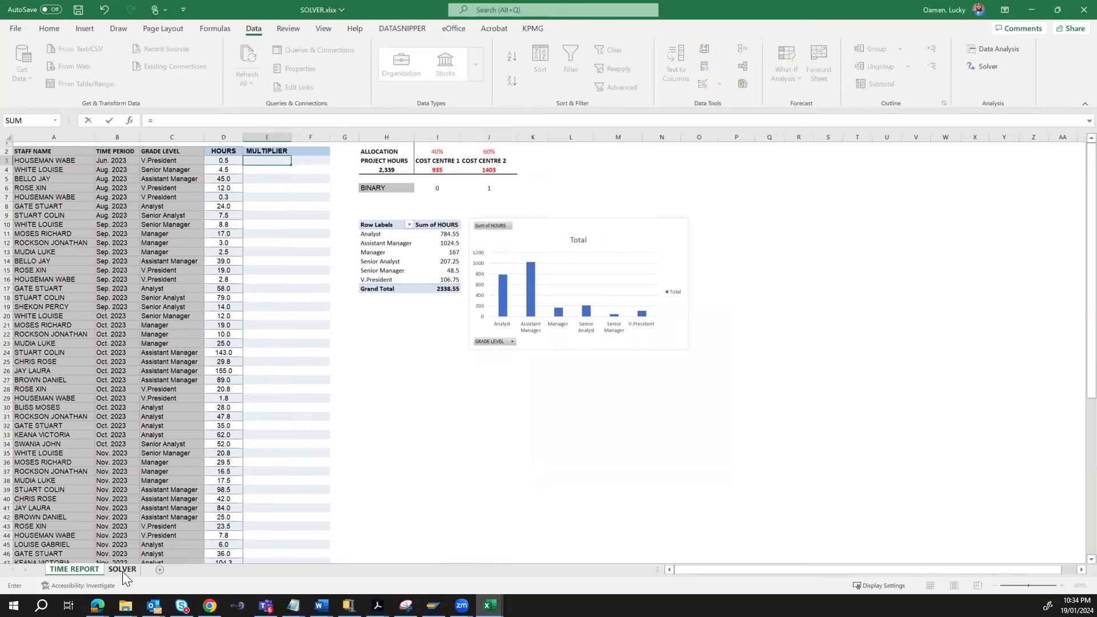
{"action": "left_click", "coordinate": [122, 571]}
{"action": "left_click", "coordinate": [344, 173]}
{"action": "key", "text": "Return"}
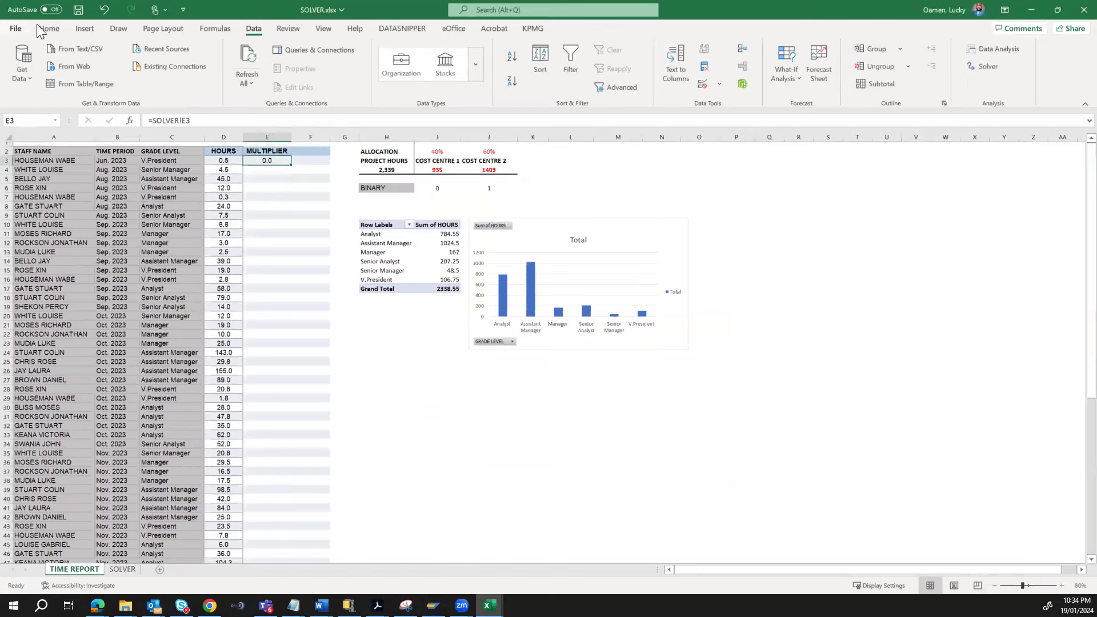
Show the E3 multiplier on the TIME REPORT sheet without decimals and fill its link formula down to E74.
{"action": "left_click", "coordinate": [44, 30]}
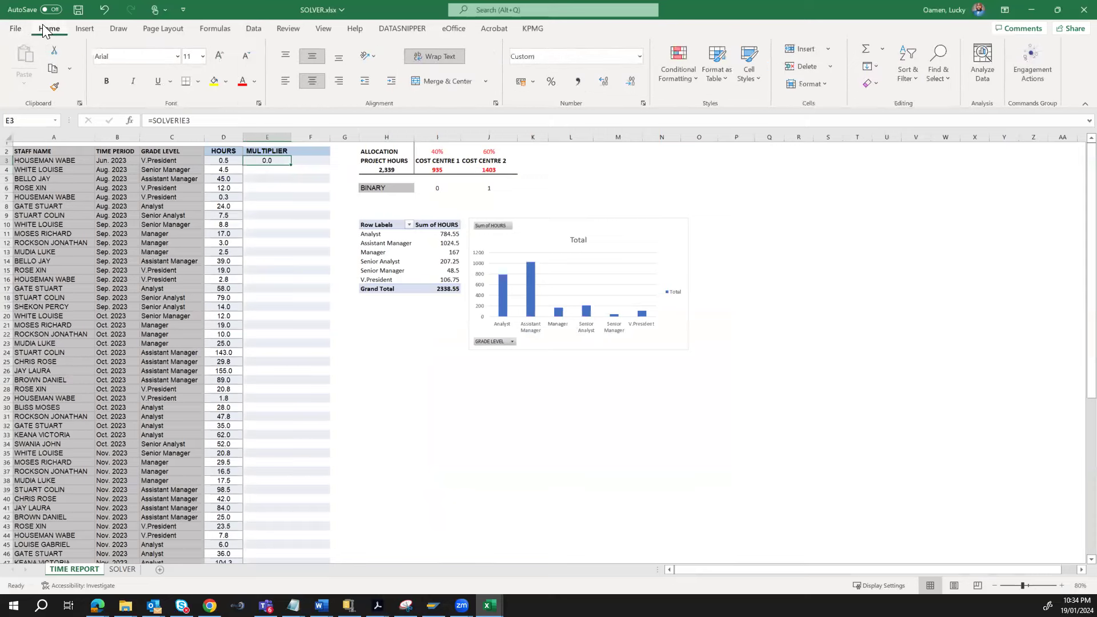
{"action": "left_click", "coordinate": [273, 163]}
{"action": "left_click", "coordinate": [630, 81]}
{"action": "left_click_drag", "start_coordinate": [291, 165], "coordinate": [276, 549]}
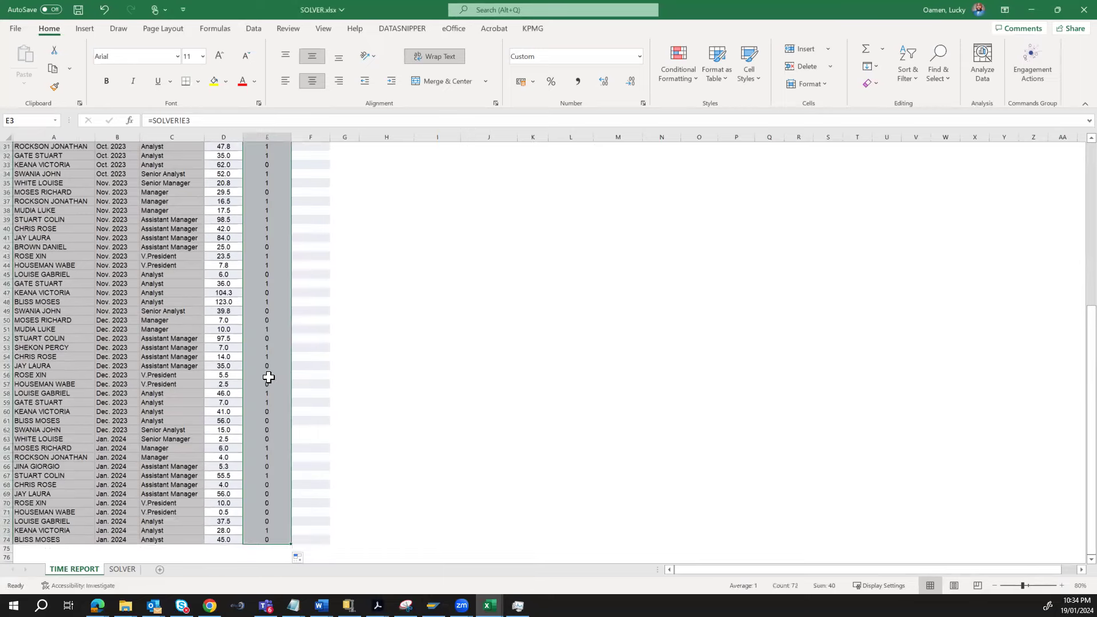
Insert another blank column after MULTIPLIER, and head F2 COST CENTRE 1 with the column widened to fit.
{"action": "scroll", "coordinate": [269, 366], "scroll_direction": "up", "scroll_amount": 10}
{"action": "left_click", "coordinate": [319, 137]}
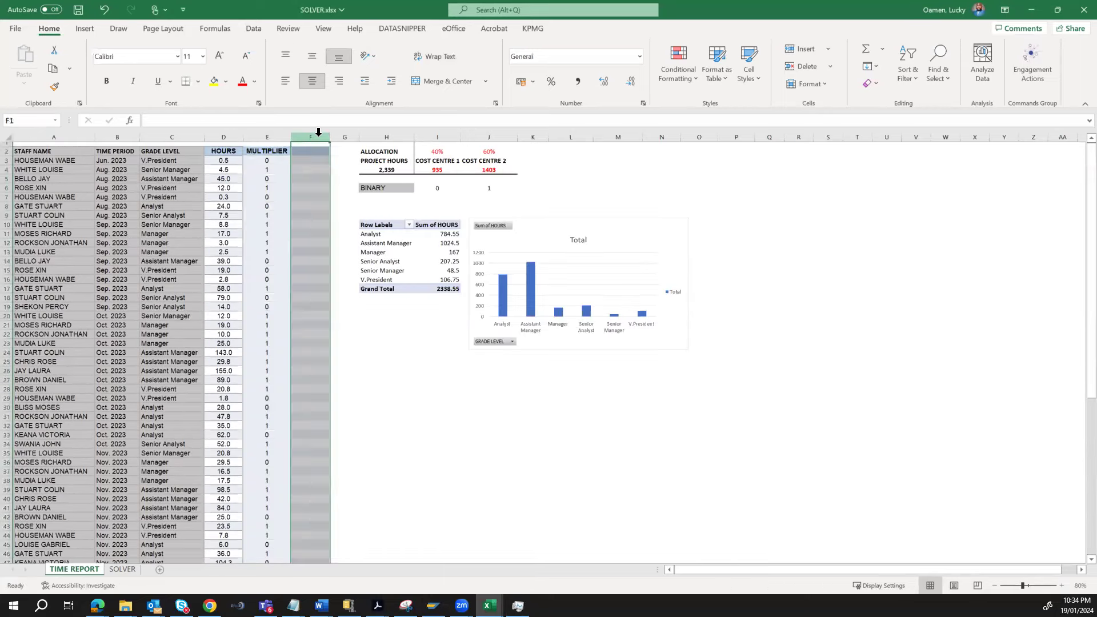
{"action": "key", "text": "ctrl+shift+plus"}
{"action": "left_click", "coordinate": [314, 151]}
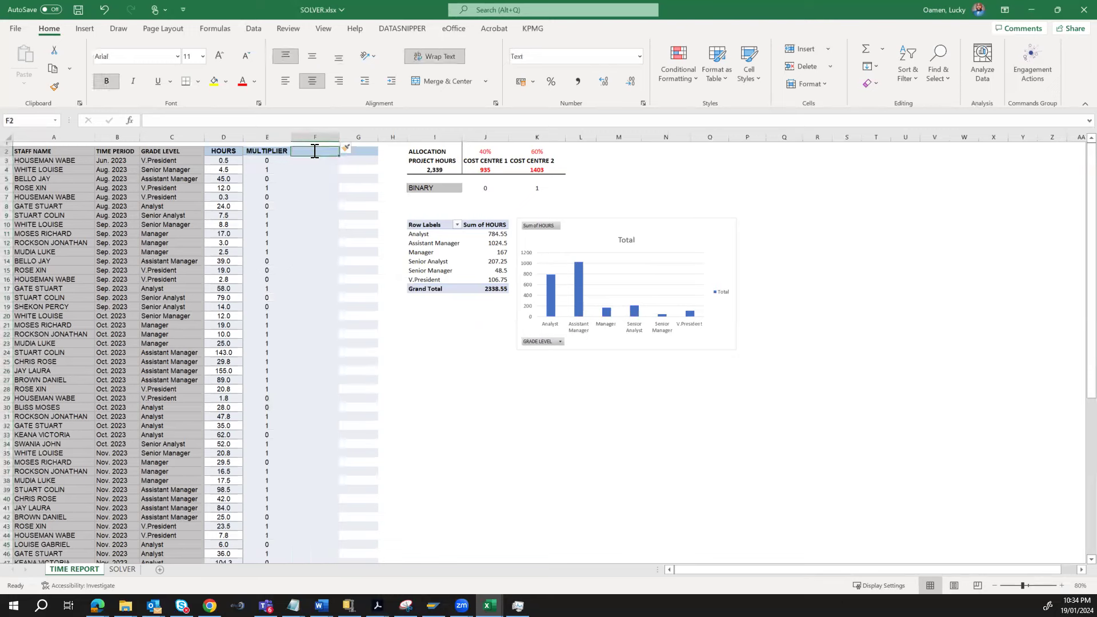
{"action": "type", "text": "COST CENTR"}
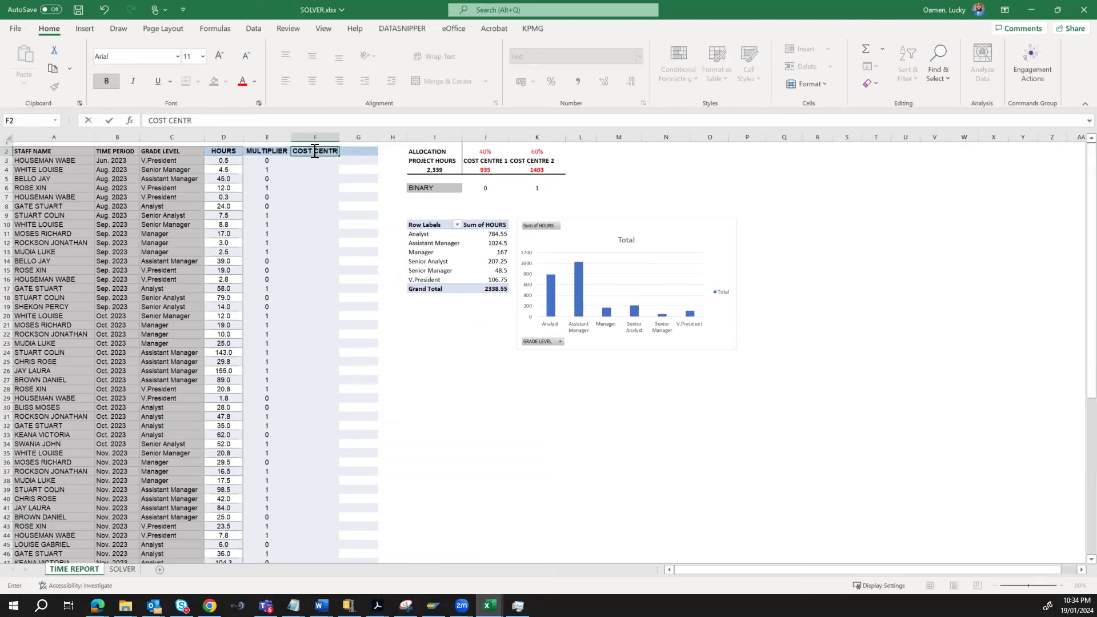
{"action": "type", "text": "E 1"}
{"action": "key", "text": "Return"}
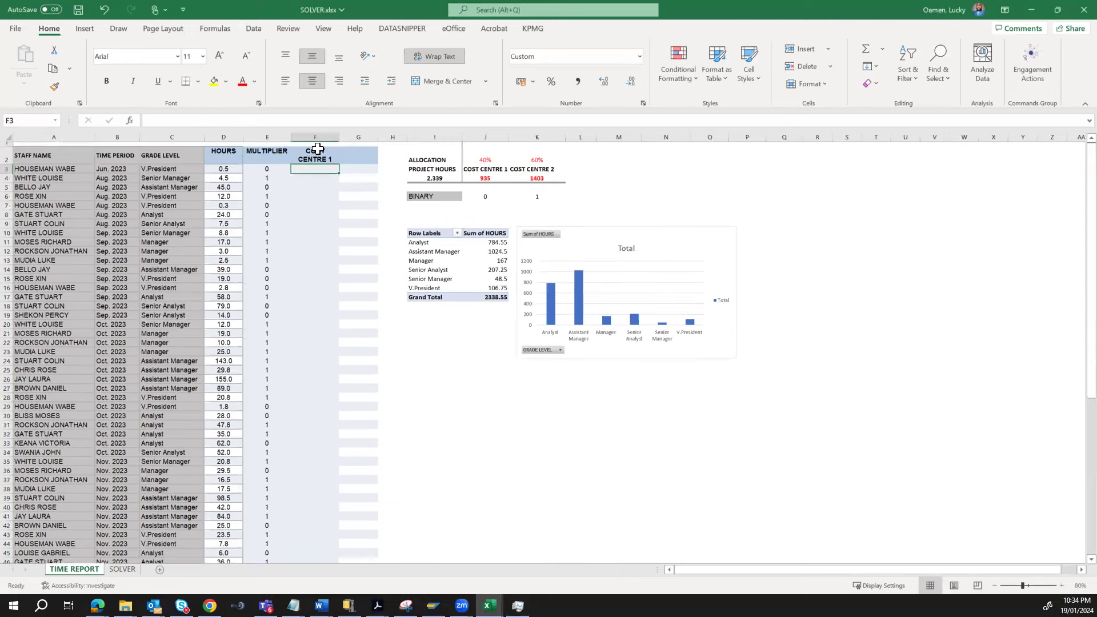
{"action": "left_click_drag", "start_coordinate": [343, 136], "coordinate": [411, 133]}
Copy the F2 heading into G2 and change it to COST CENTRE 2.
{"action": "key", "text": "Up"}
{"action": "key", "text": "ctrl+c"}
{"action": "key", "text": "Right"}
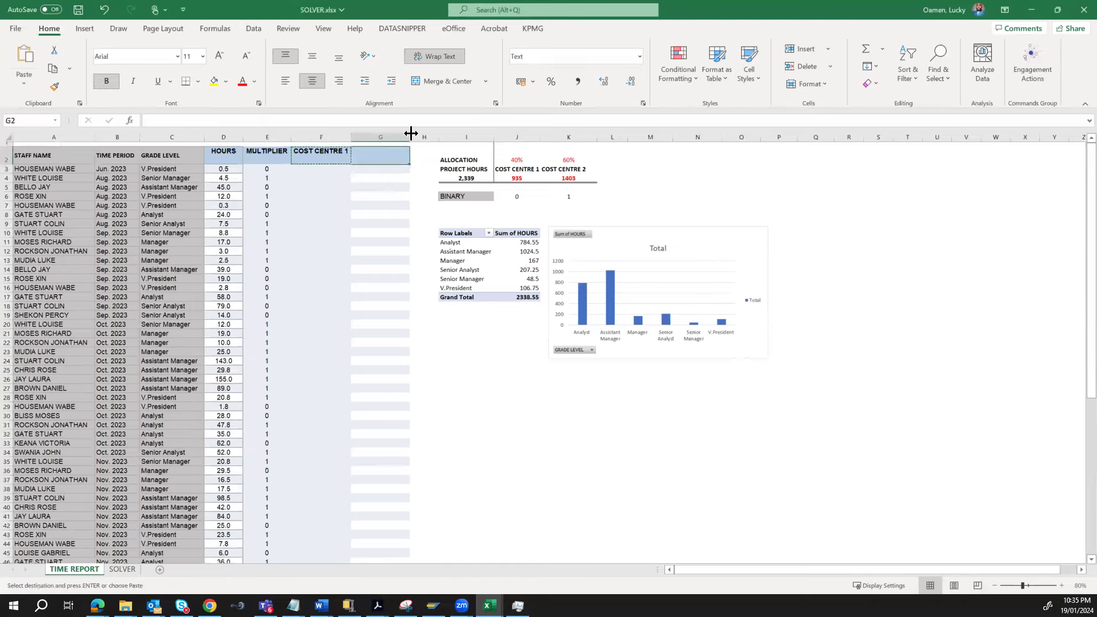
{"action": "key", "text": "Return"}
{"action": "left_click", "coordinate": [223, 122]}
{"action": "key", "text": "BackSpace"}
{"action": "type", "text": "2"}
Enter =IF(E3=0,"COST CENTRE 1","COST CENTER 2") in F3 and fill it down for all staff rows.
{"action": "key", "text": "Left"}
{"action": "key", "text": "Down"}
{"action": "type", "text": "="}
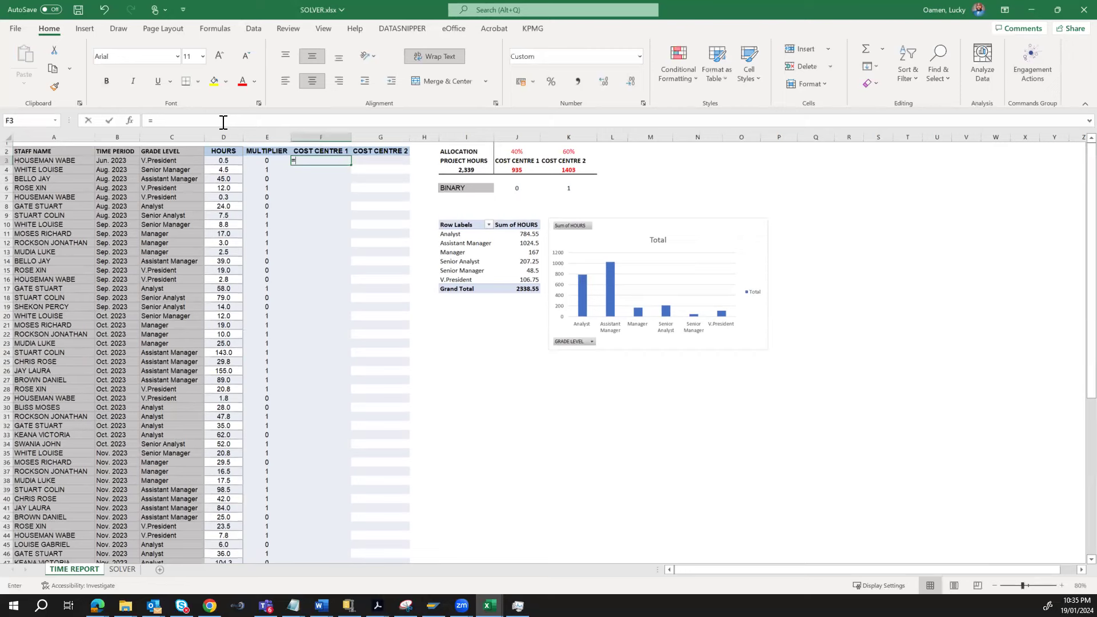
{"action": "type", "text": "IF"}
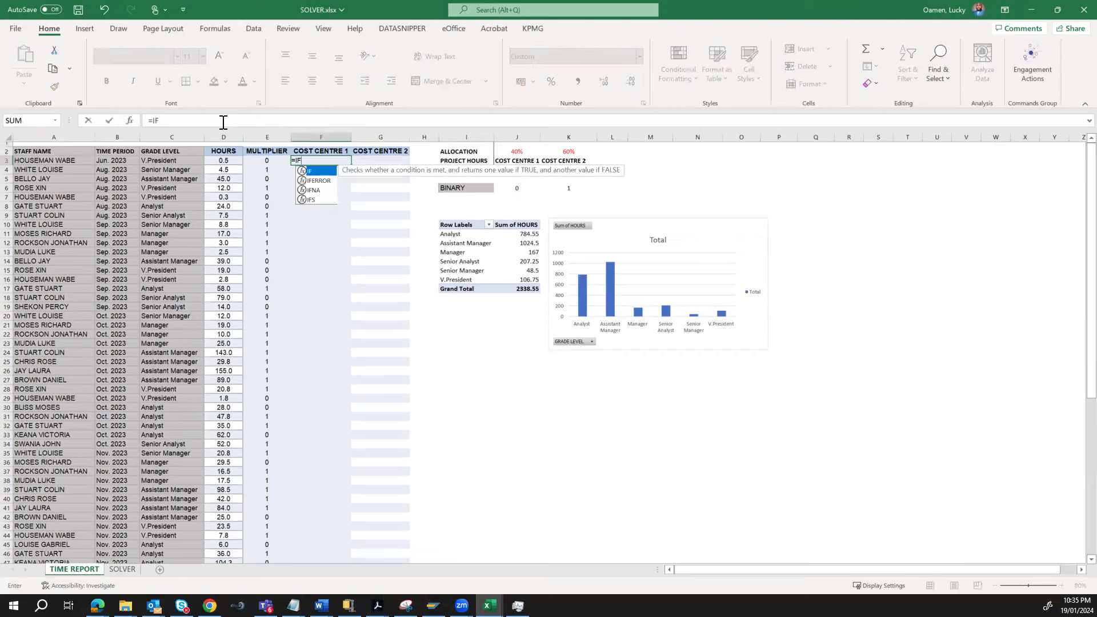
{"action": "type", "text": "("}
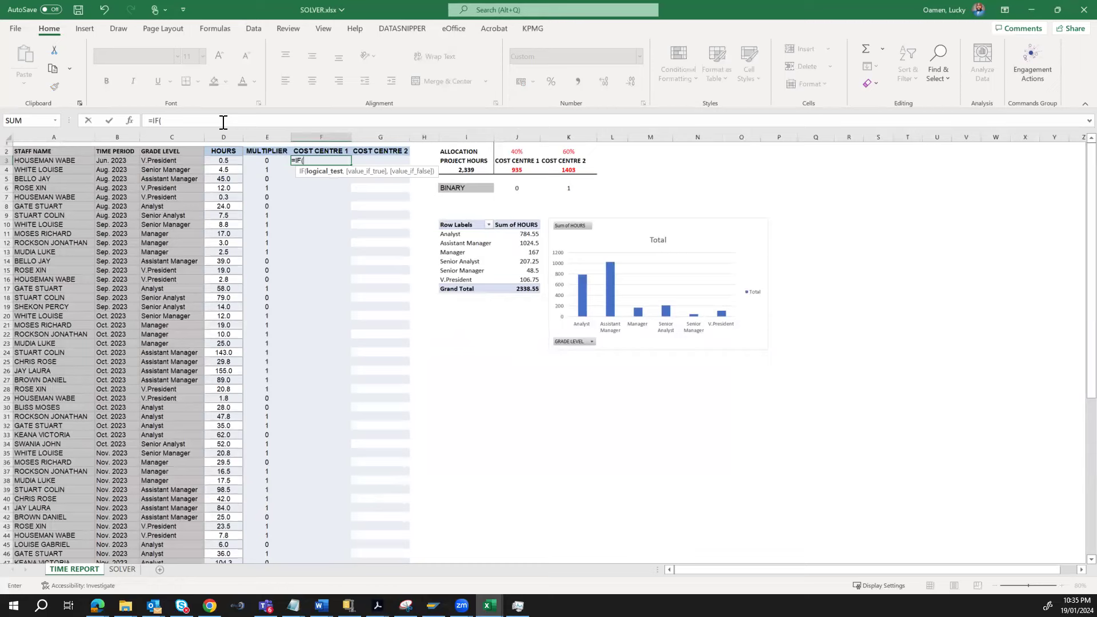
{"action": "key", "text": "Left"}
{"action": "type", "text": "="}
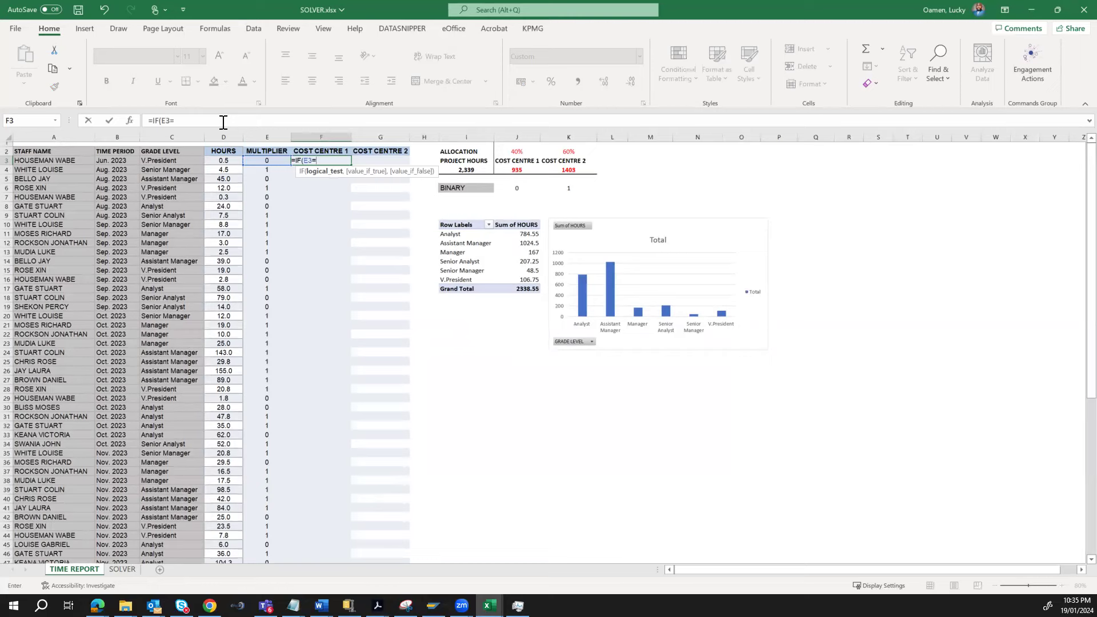
{"action": "type", "text": "0,"}
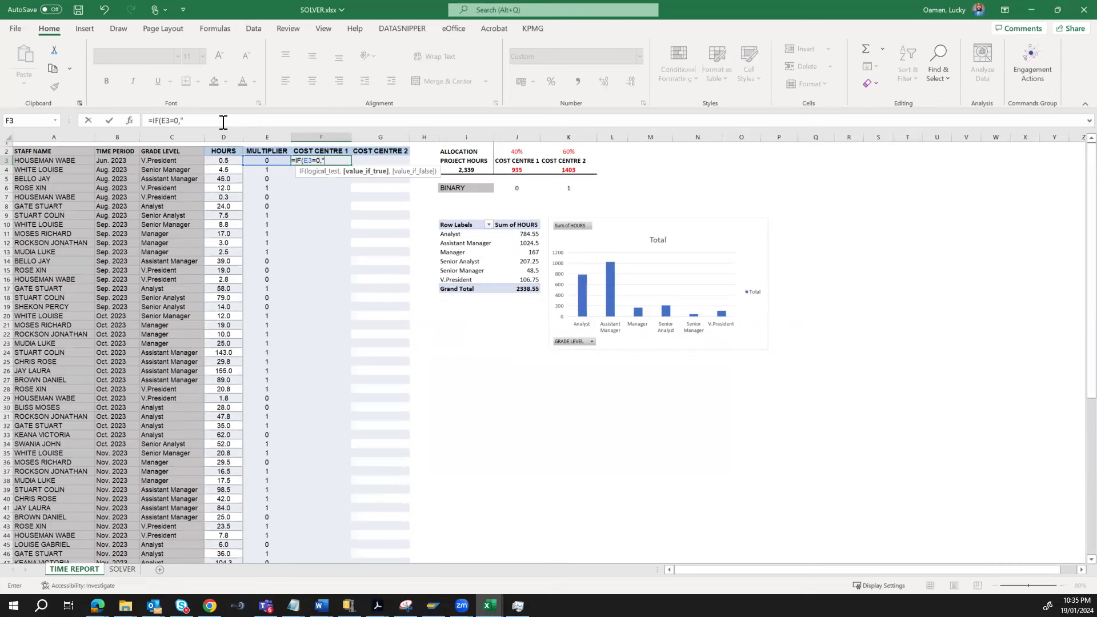
{"action": "type", "text": "\"COST CENTRE"}
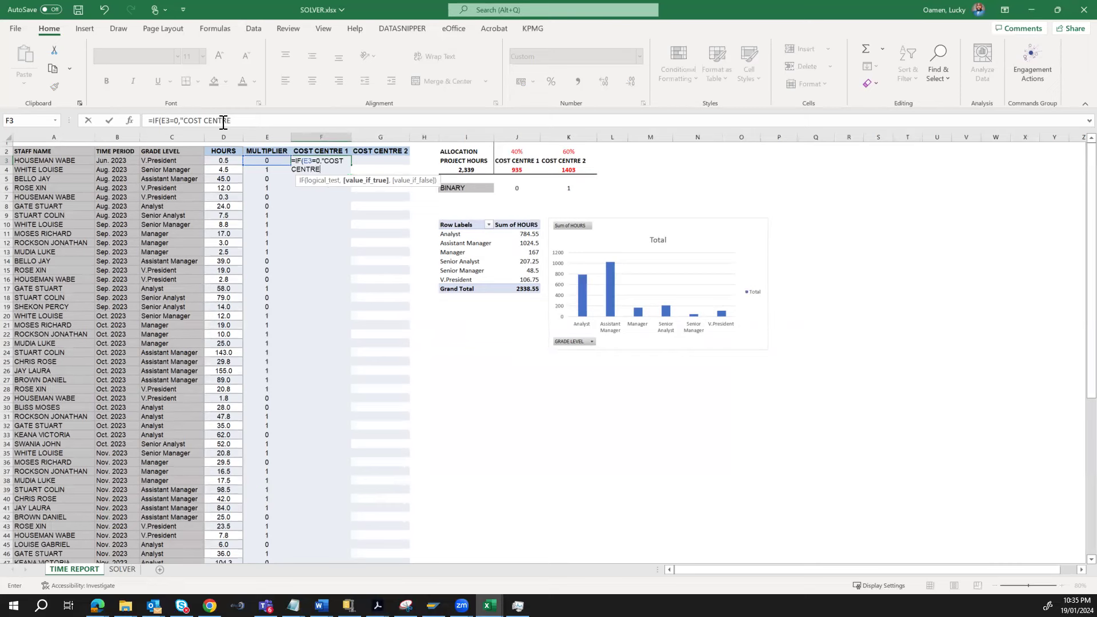
{"action": "type", "text": " 1\",\"COST CEN"}
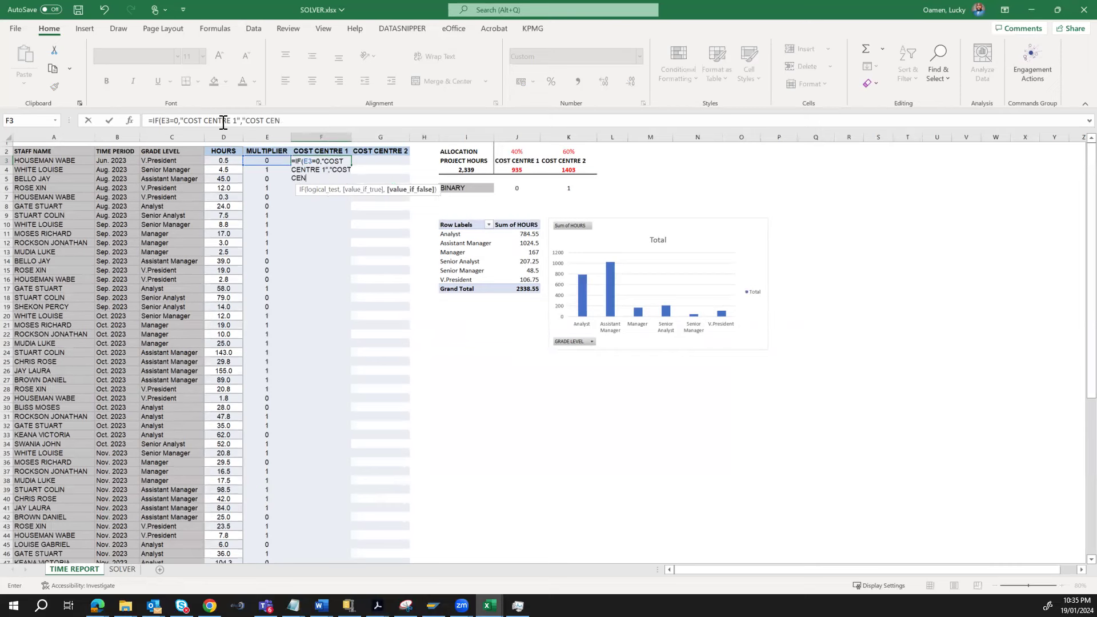
{"action": "type", "text": "TER 2\""}
{"action": "key", "text": "Return"}
{"action": "key", "text": "Up"}
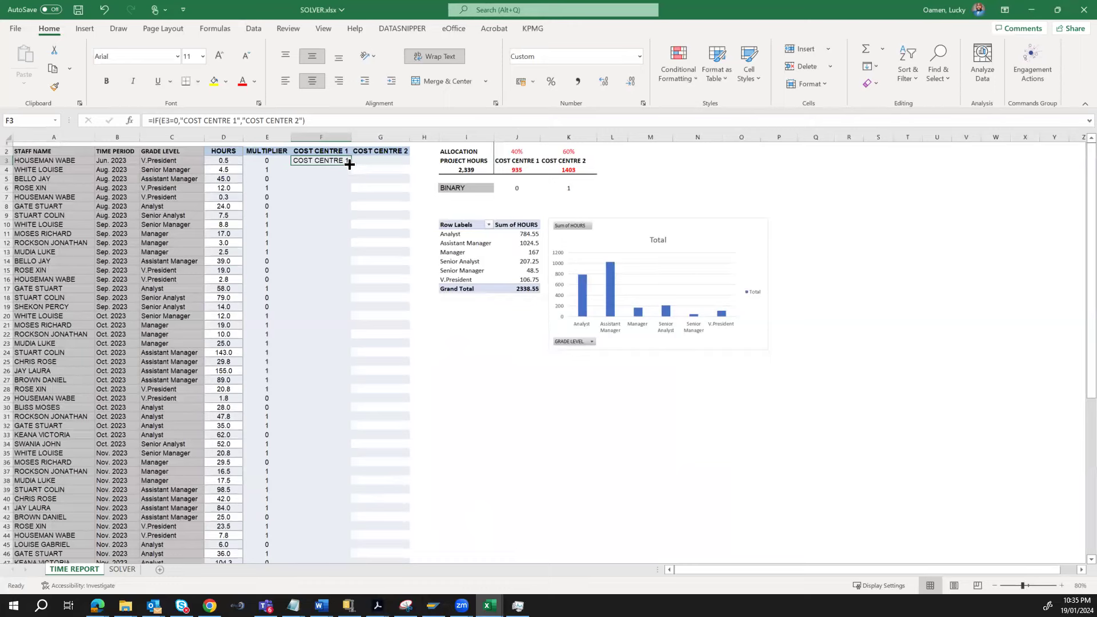
{"action": "double_click", "coordinate": [353, 166]}
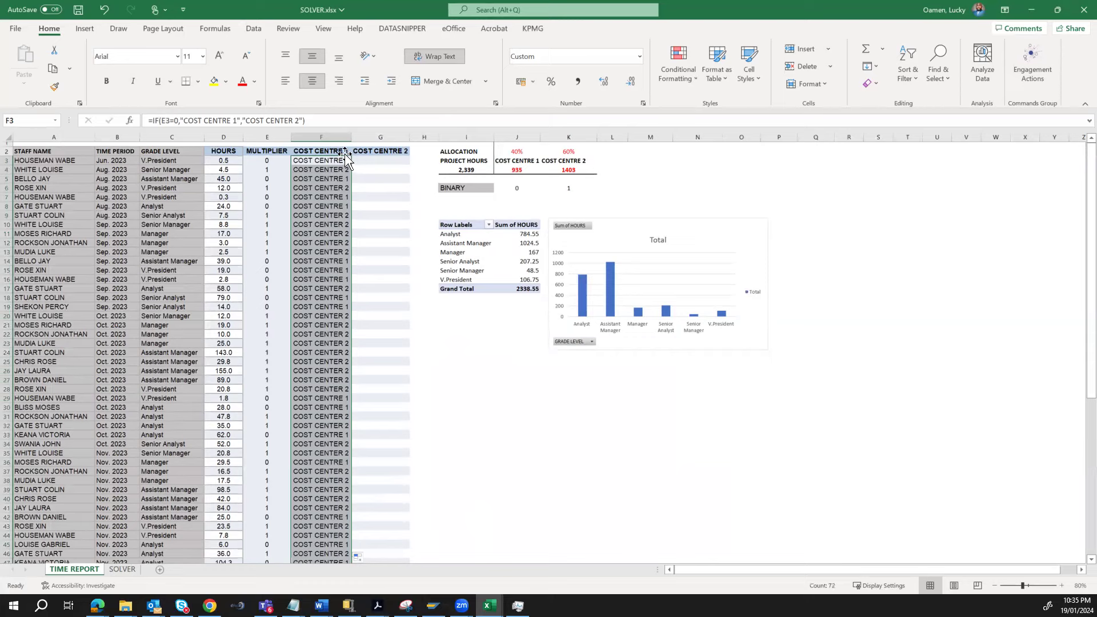
Delete the extra column G headed COST CENTRE 2 and shorten the F2 heading to COST CENTRE.
{"action": "left_click", "coordinate": [342, 149]}
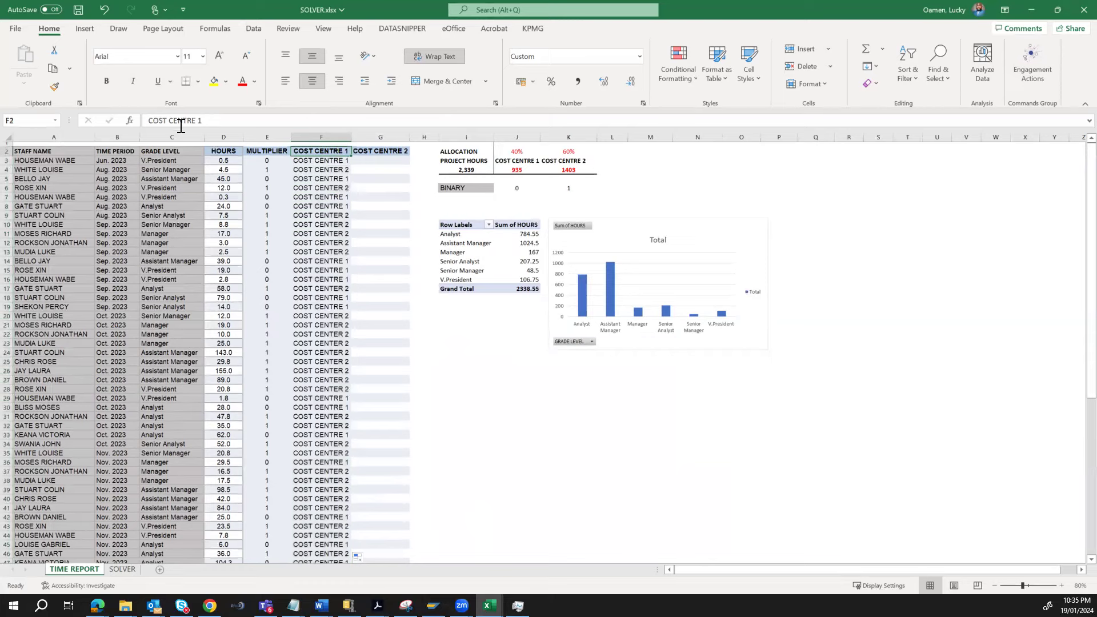
{"action": "left_click", "coordinate": [379, 137]}
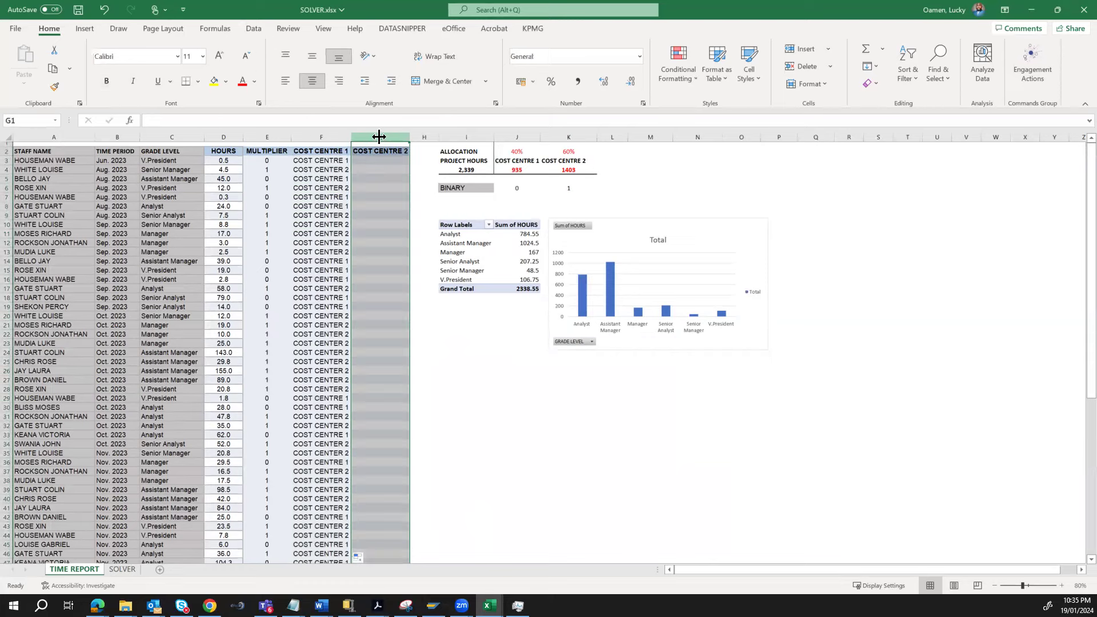
{"action": "key", "text": "ctrl+minus"}
{"action": "left_click", "coordinate": [342, 151]}
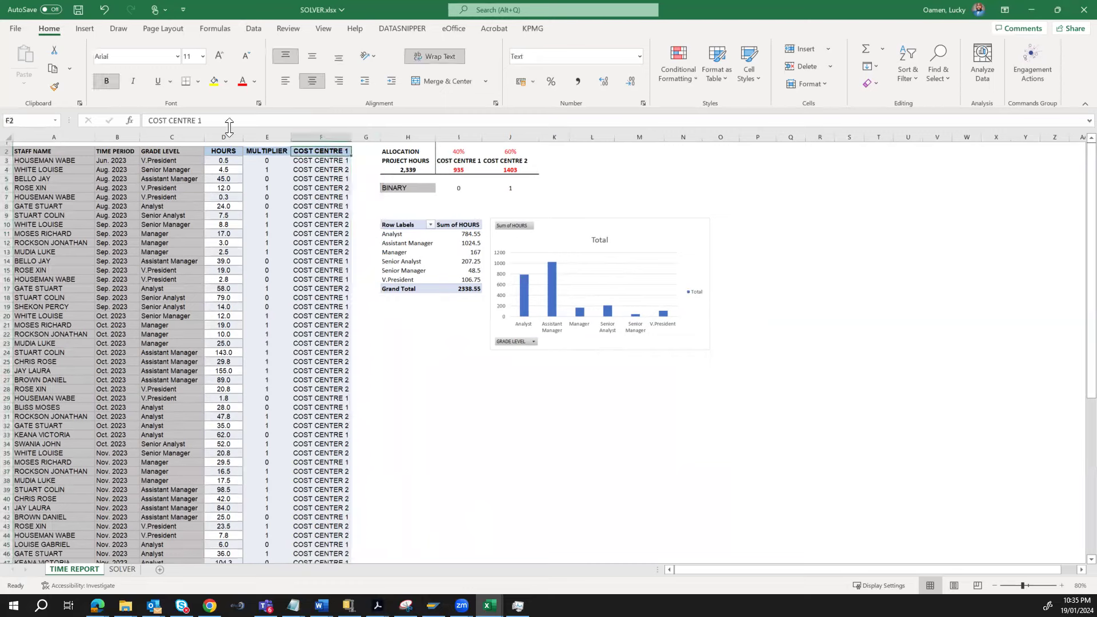
{"action": "left_click", "coordinate": [230, 123]}
{"action": "key", "text": "BackSpace"}
{"action": "key", "text": "BackSpace"}
{"action": "key", "text": "Return"}
Examine how the cost centre formulas in F3 and F4 follow from the multipliers in E3 and E4.
{"action": "key", "text": "Left"}
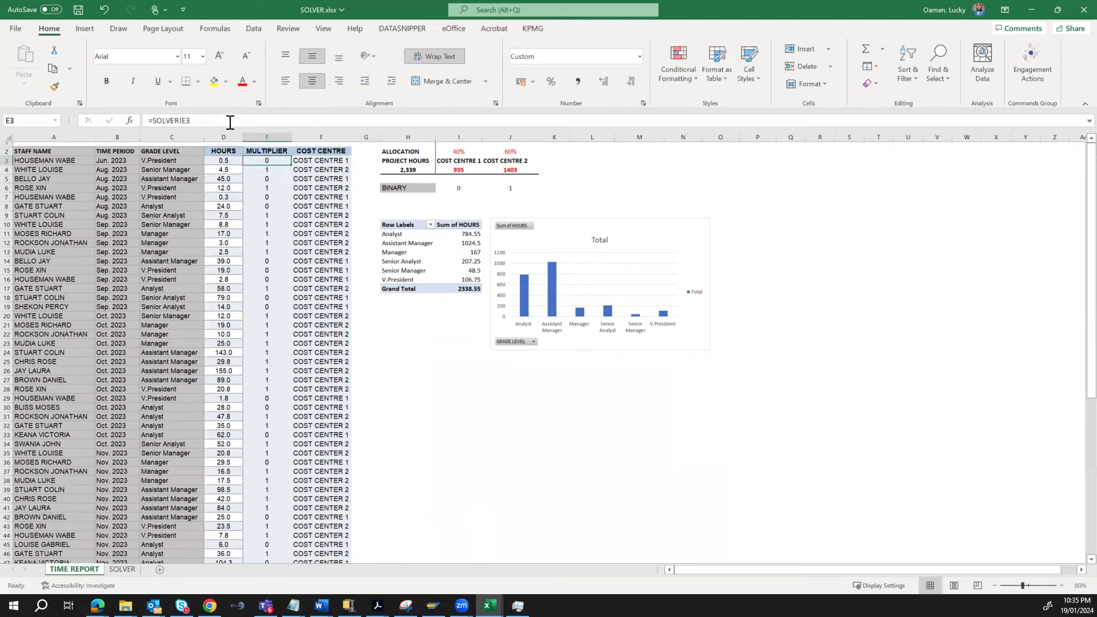
{"action": "key", "text": "Right"}
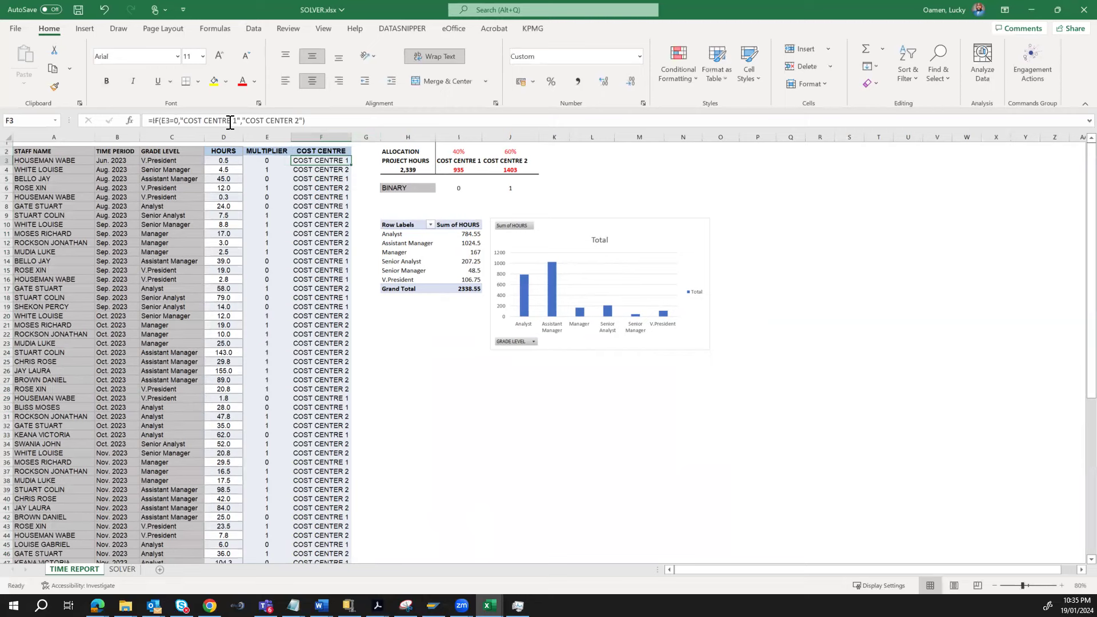
{"action": "key", "text": "Down"}
{"action": "key", "text": "Left"}
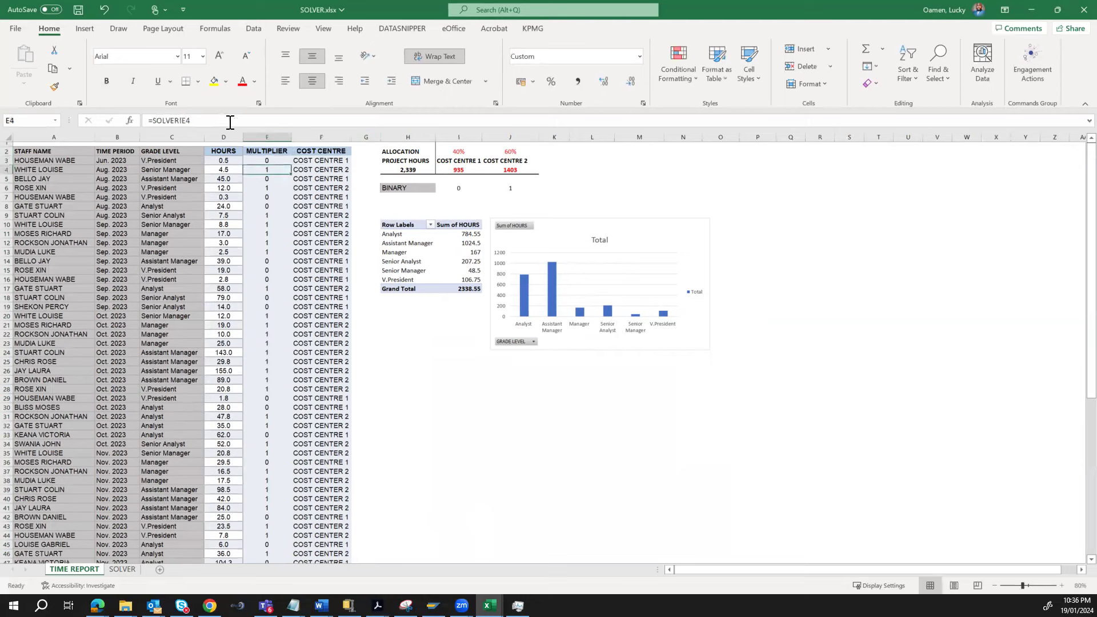
{"action": "key", "text": "Right"}
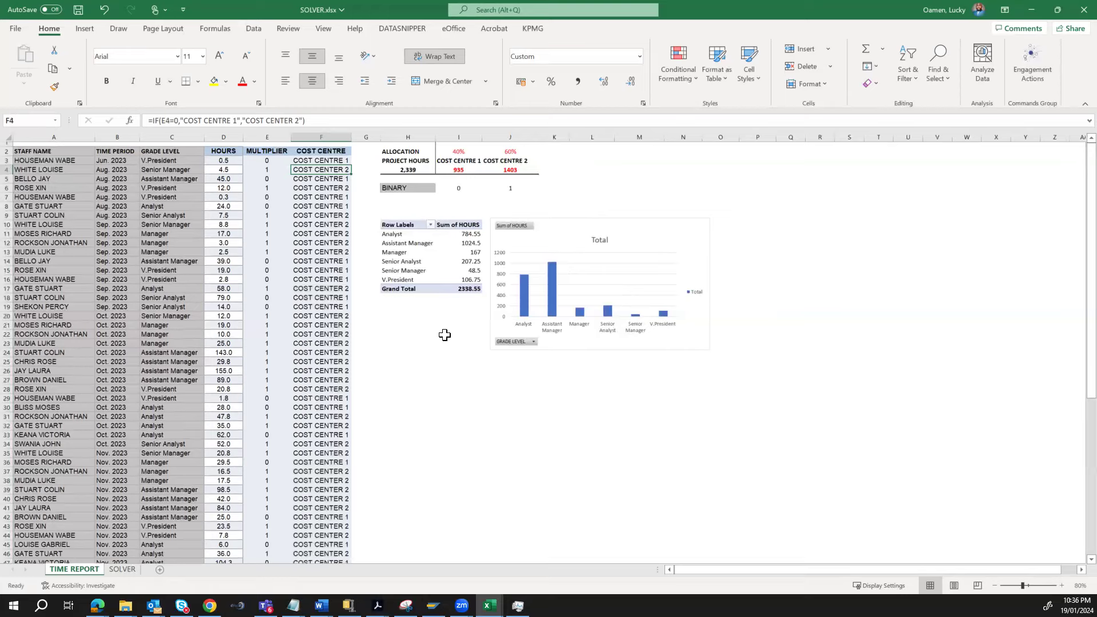
Create a PivotTable from the TIME REPORT range A2:F74 on the existing worksheet at H26.
{"action": "left_click", "coordinate": [64, 152]}
{"action": "left_click_drag", "start_coordinate": [64, 152], "coordinate": [296, 197]}
{"action": "key", "text": "ctrl+shift+Down"}
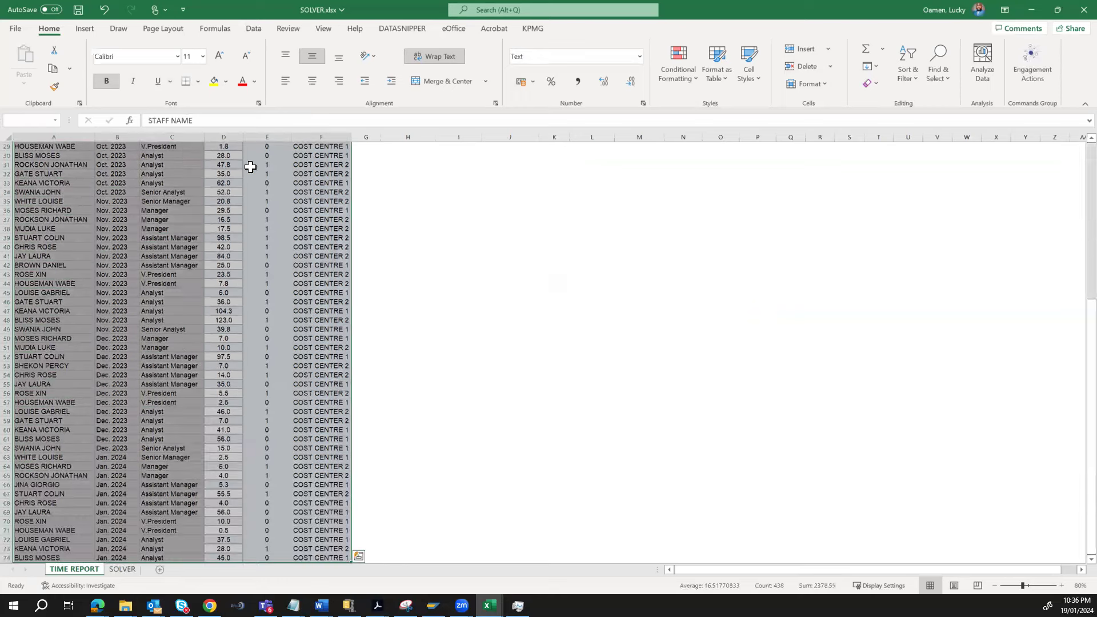
{"action": "left_click", "coordinate": [82, 31]}
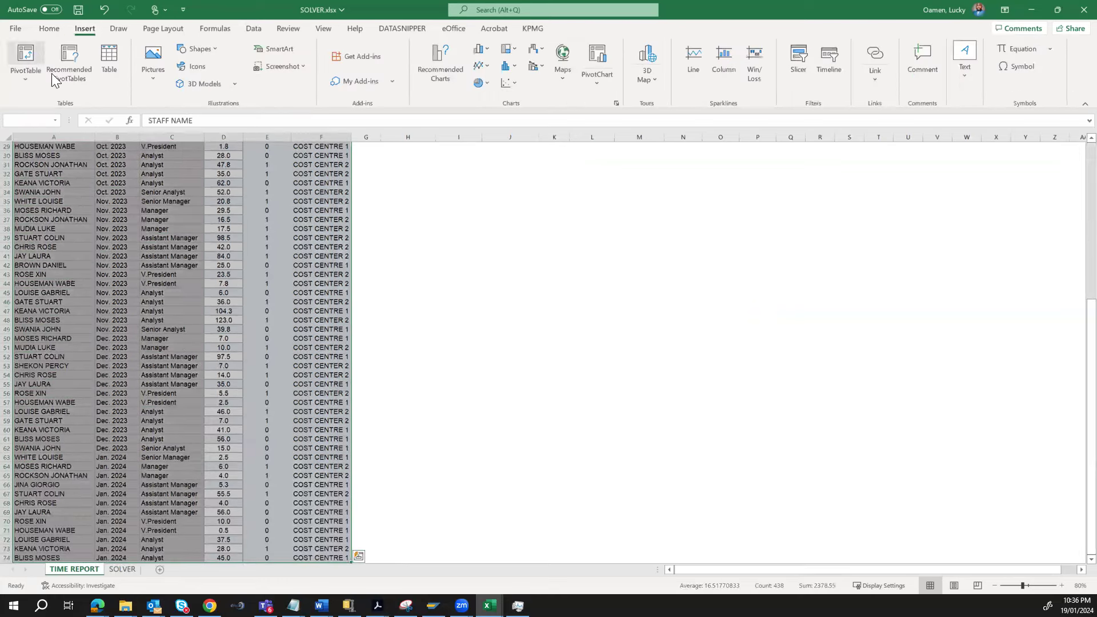
{"action": "scroll", "coordinate": [494, 240], "scroll_direction": "up", "scroll_amount": 9}
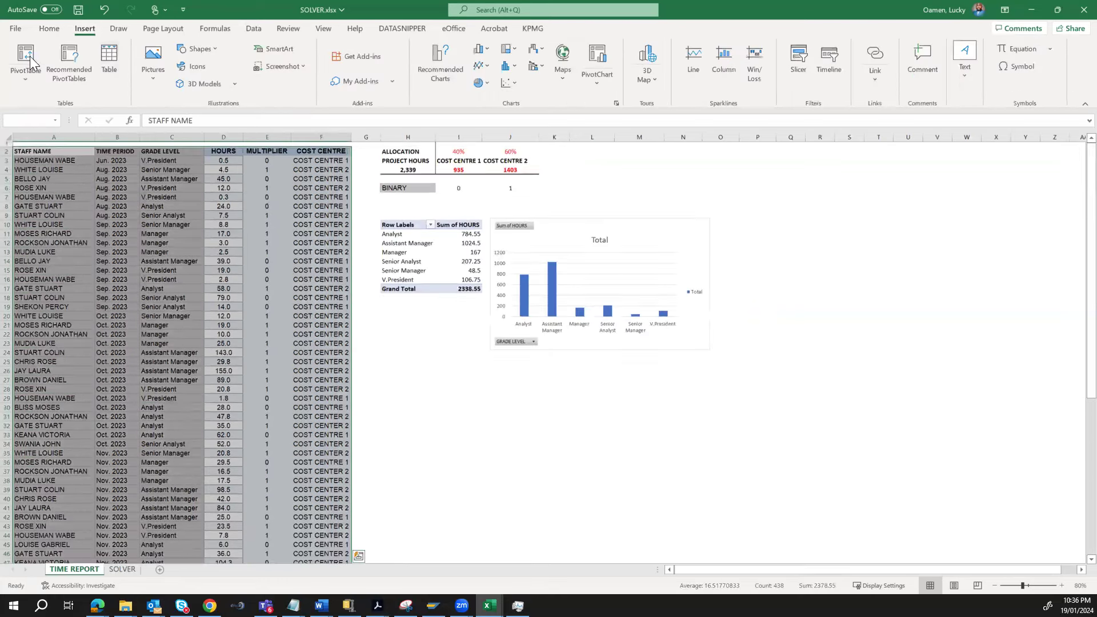
{"action": "left_click", "coordinate": [29, 54]}
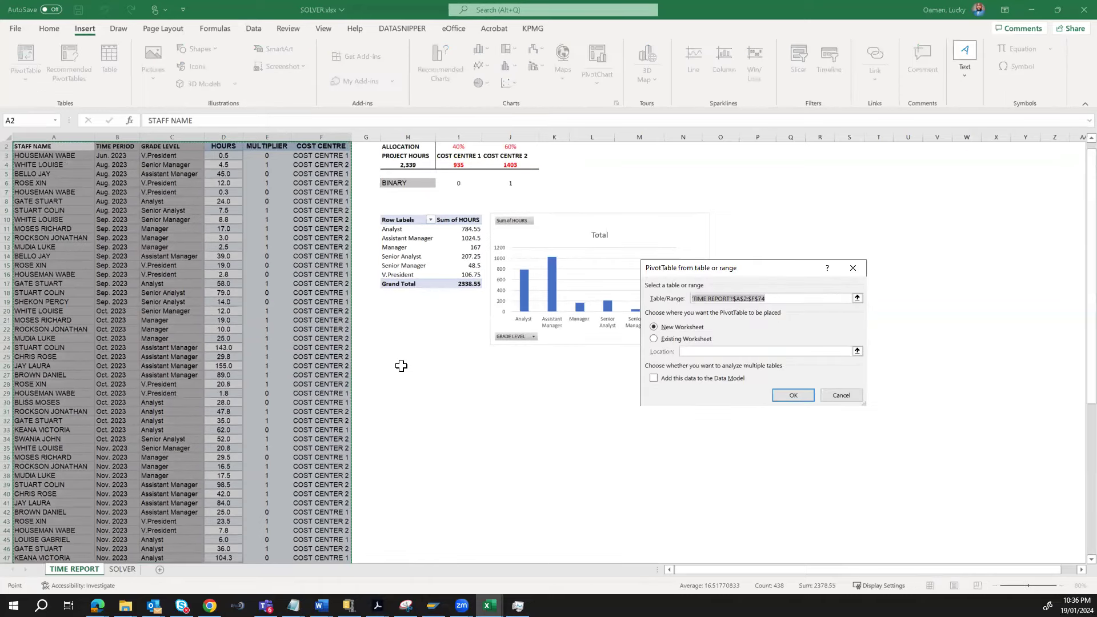
{"action": "left_click", "coordinate": [683, 339]}
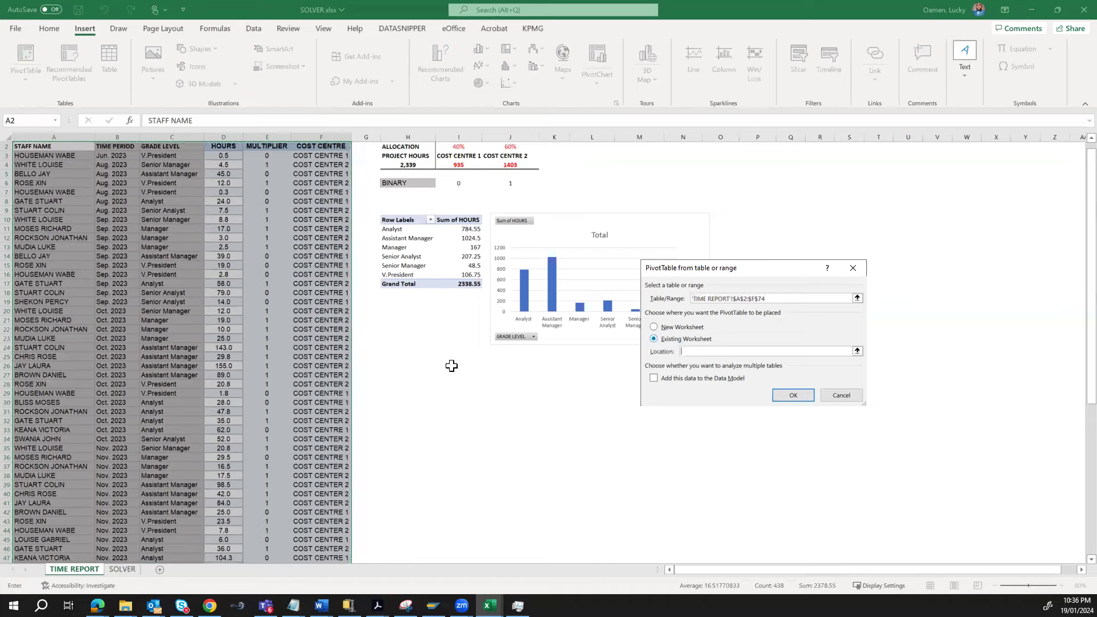
{"action": "left_click", "coordinate": [401, 364]}
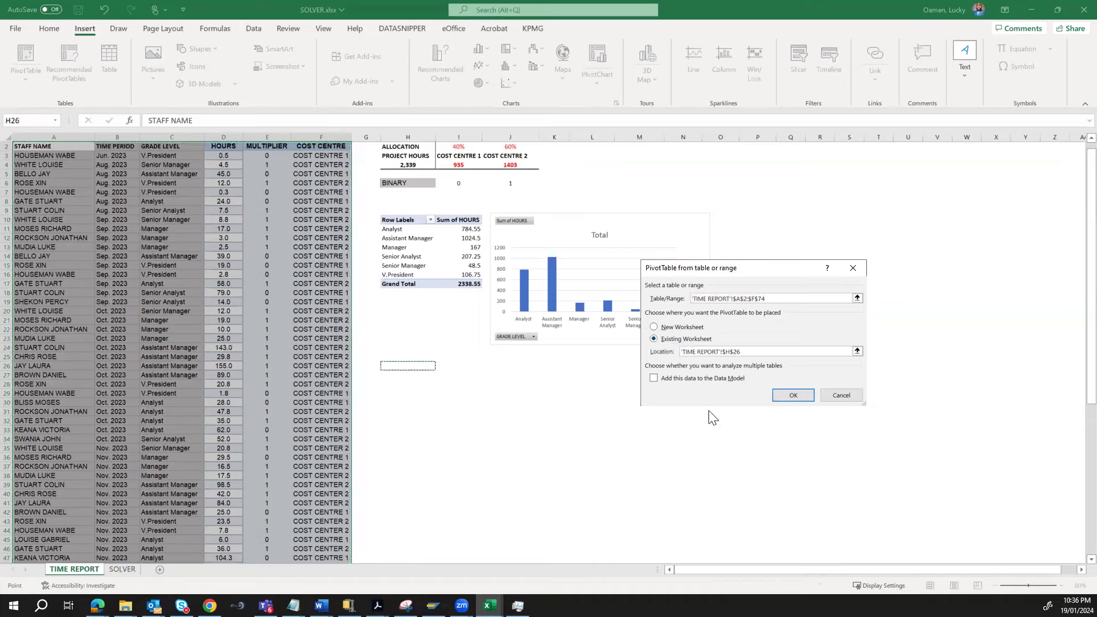
{"action": "left_click", "coordinate": [792, 396]}
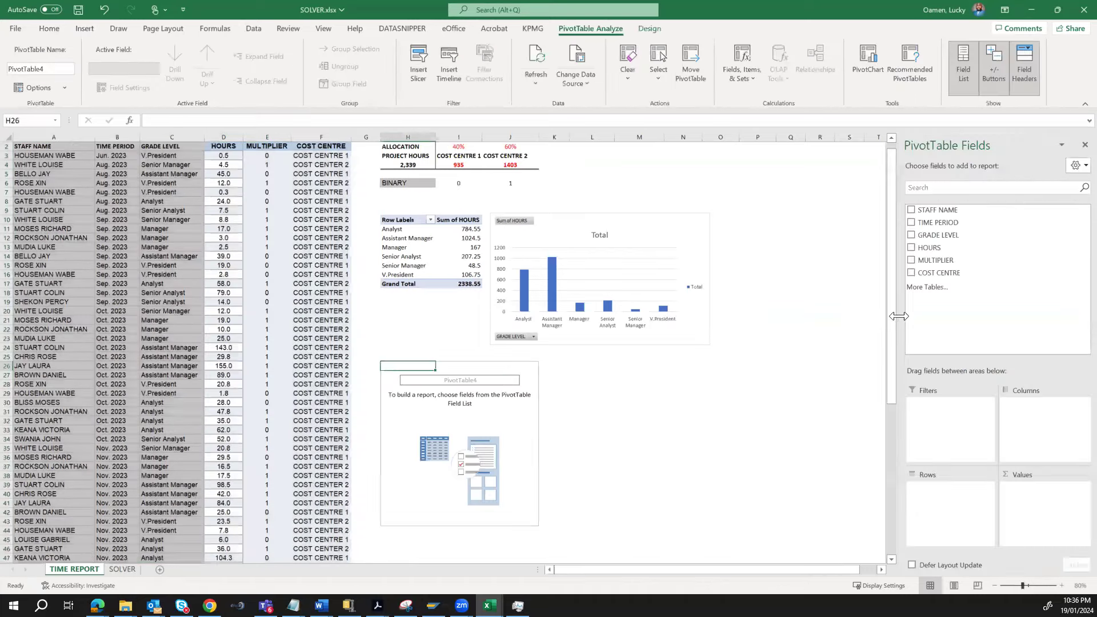
Summarise the new PivotTable with COST CENTRE as rows and the sum of HOURS as values.
{"action": "left_click", "coordinate": [912, 272]}
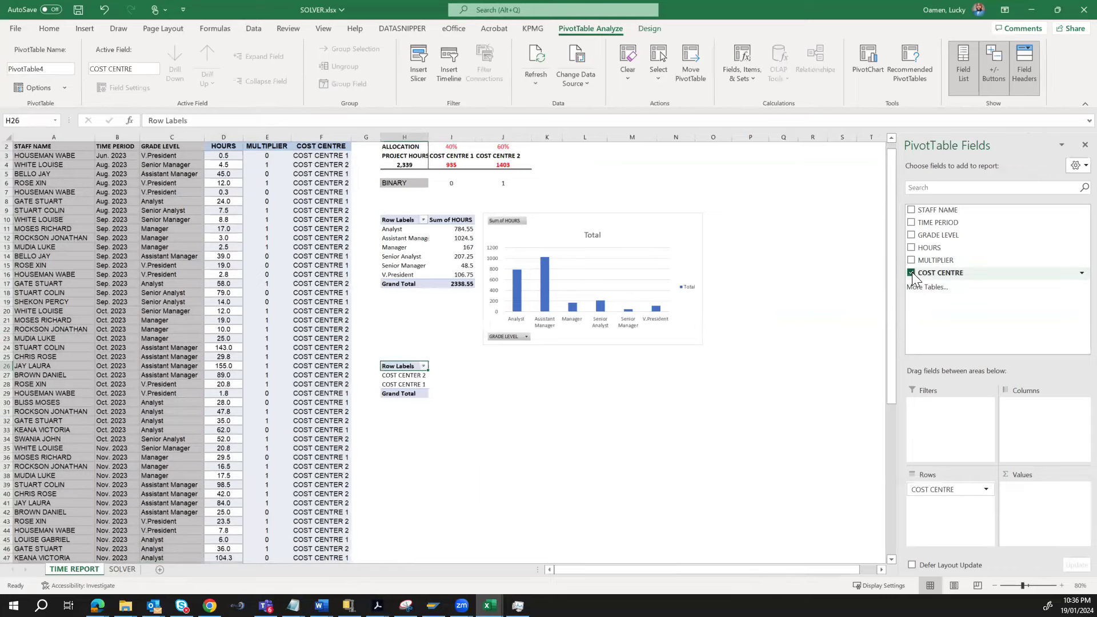
{"action": "left_click", "coordinate": [912, 250]}
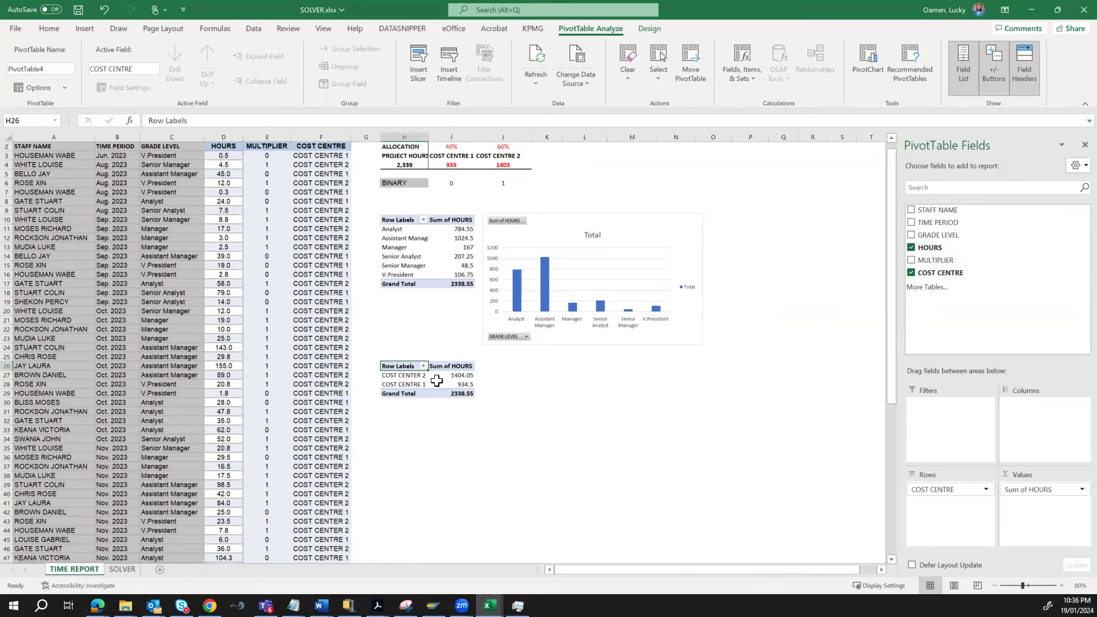
{"action": "scroll", "coordinate": [521, 382], "scroll_direction": "up", "scroll_amount": 1}
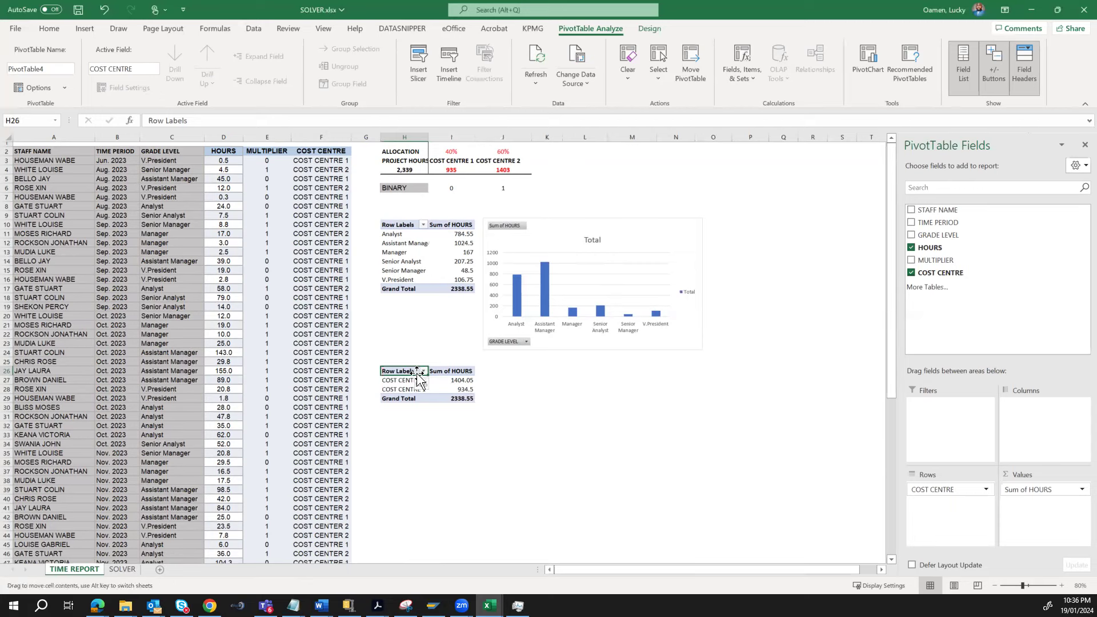
Insert a pie chart of the cost centre PivotTable and place it beside the table, under the column chart.
{"action": "left_click", "coordinate": [456, 400], "text": "shift"}
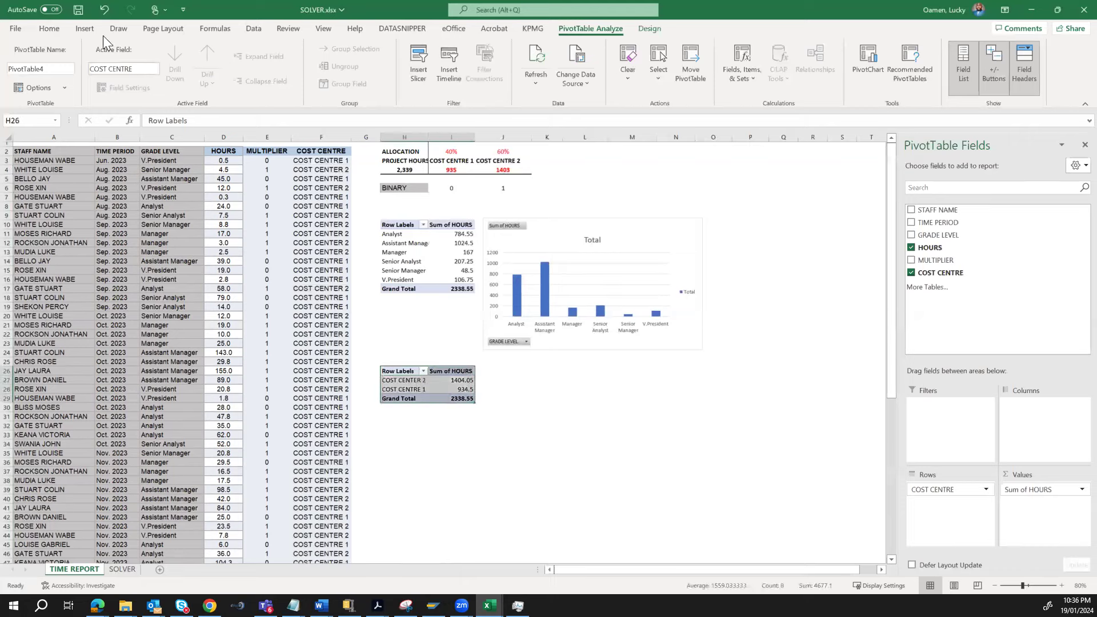
{"action": "left_click", "coordinate": [84, 29]}
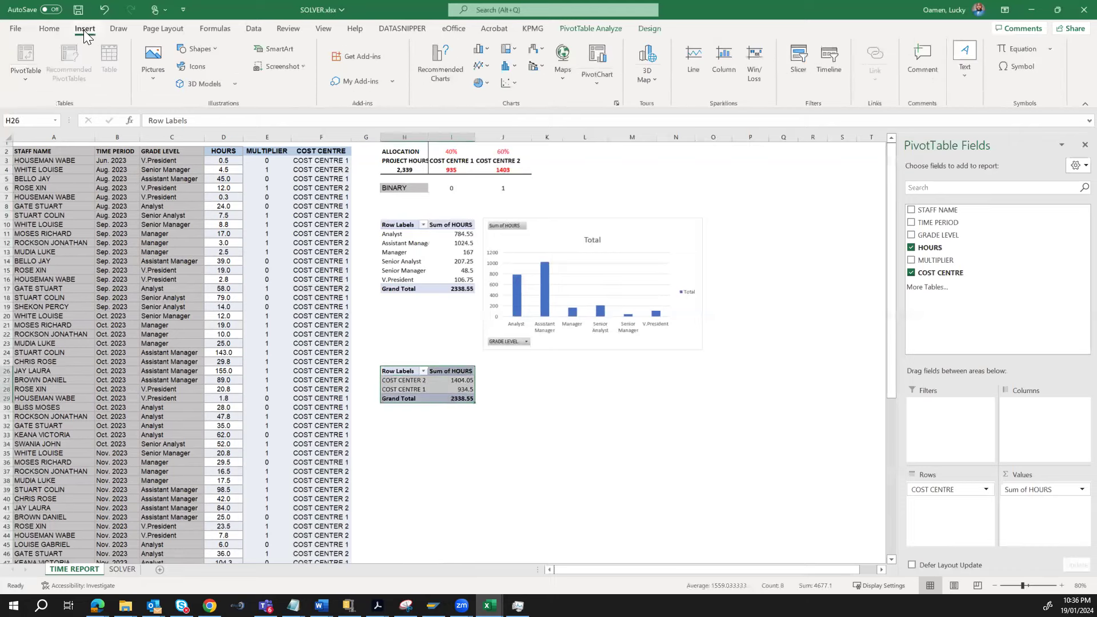
{"action": "left_click", "coordinate": [426, 59]}
{"action": "left_click", "coordinate": [400, 223]}
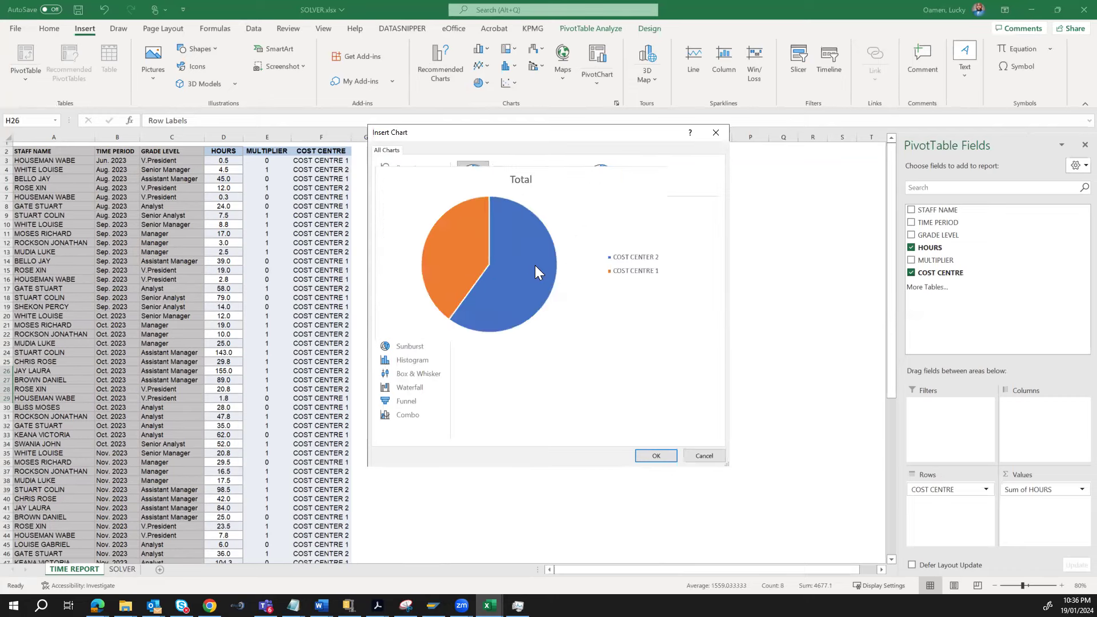
{"action": "left_click", "coordinate": [652, 454]}
{"action": "left_click_drag", "start_coordinate": [400, 303], "coordinate": [546, 382]}
{"action": "left_click", "coordinate": [813, 398]}
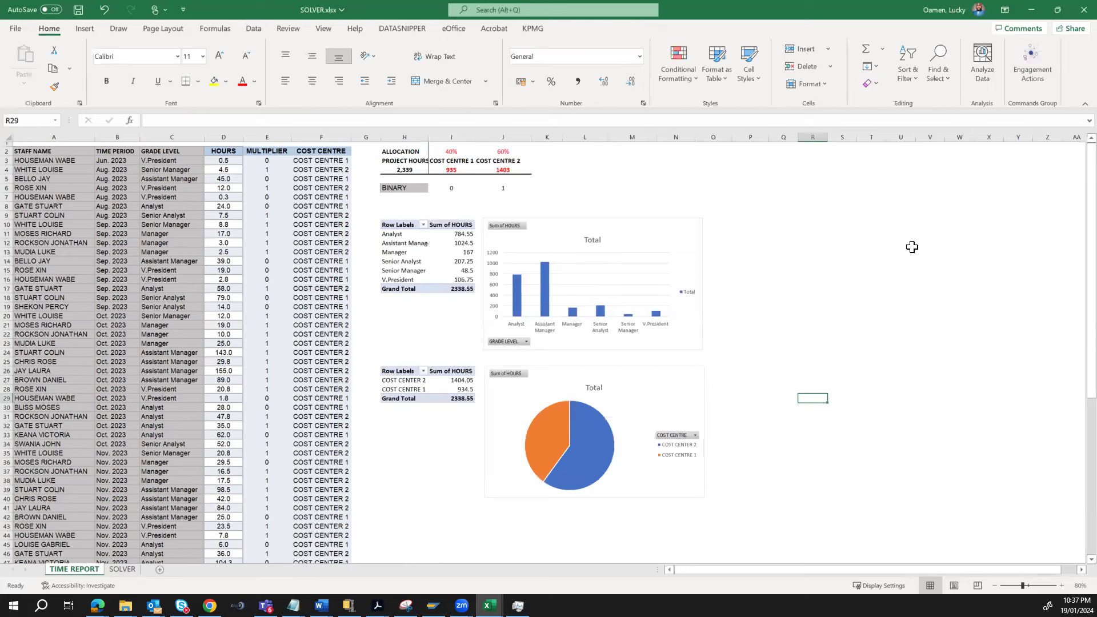